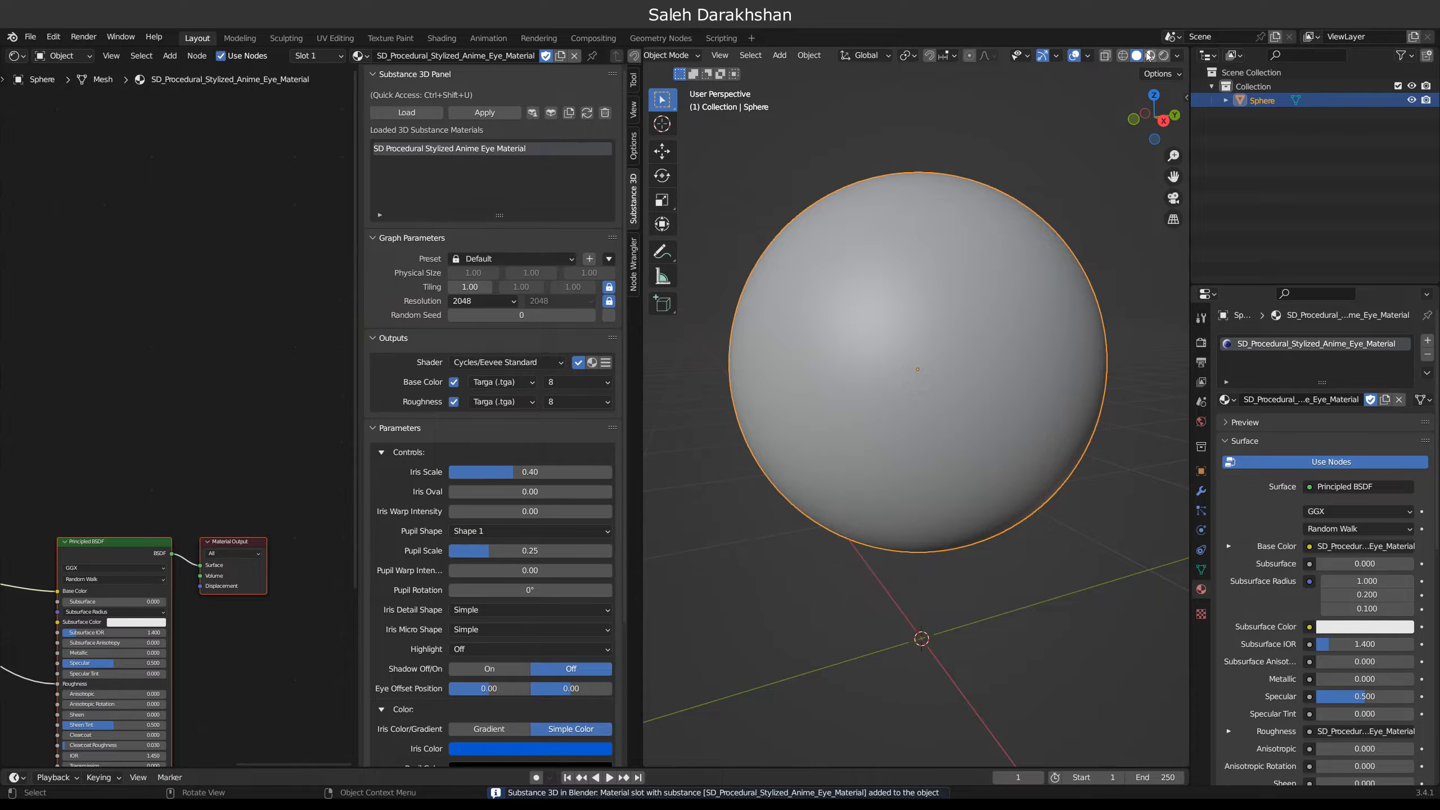
# Step: Set the anime eye material's texture resolution to 2048
pyautogui.moveTo(833, 407); pyautogui.dragTo(862, 385, button='middle')
pyautogui.scroll(1, 866, 386)
pyautogui.scroll(1, 861, 385)
pyautogui.scroll(-1, 862, 385)
pyautogui.click(508, 301)
pyautogui.click(476, 408)
# Step: Try a large iris, reset it, and set the Iris Scale to 0.35 with an Iris Oval of 0.27
pyautogui.scroll(-6, 458, 383)
pyautogui.moveTo(535, 340); pyautogui.dragTo(586, 344)
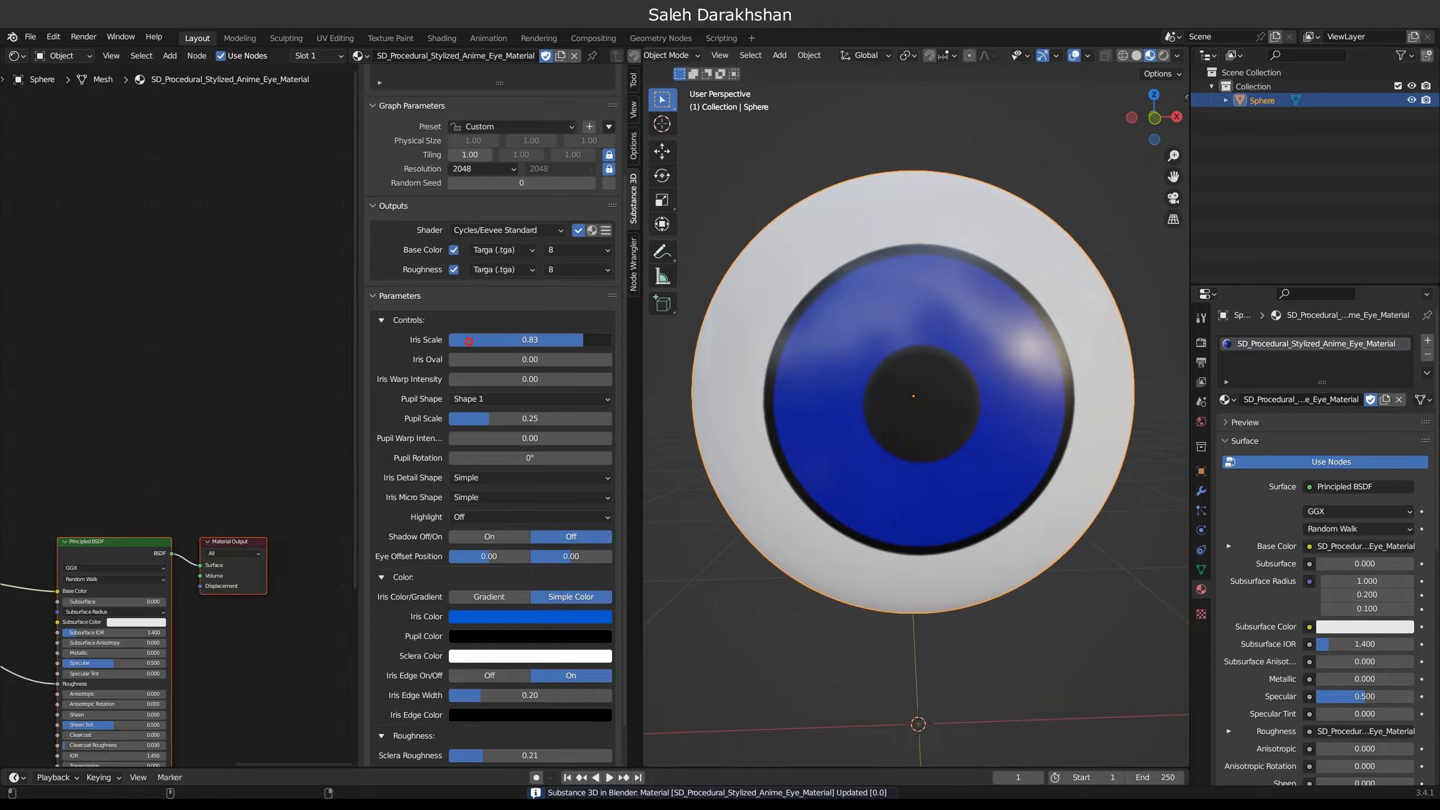
pyautogui.press('BackSpace')
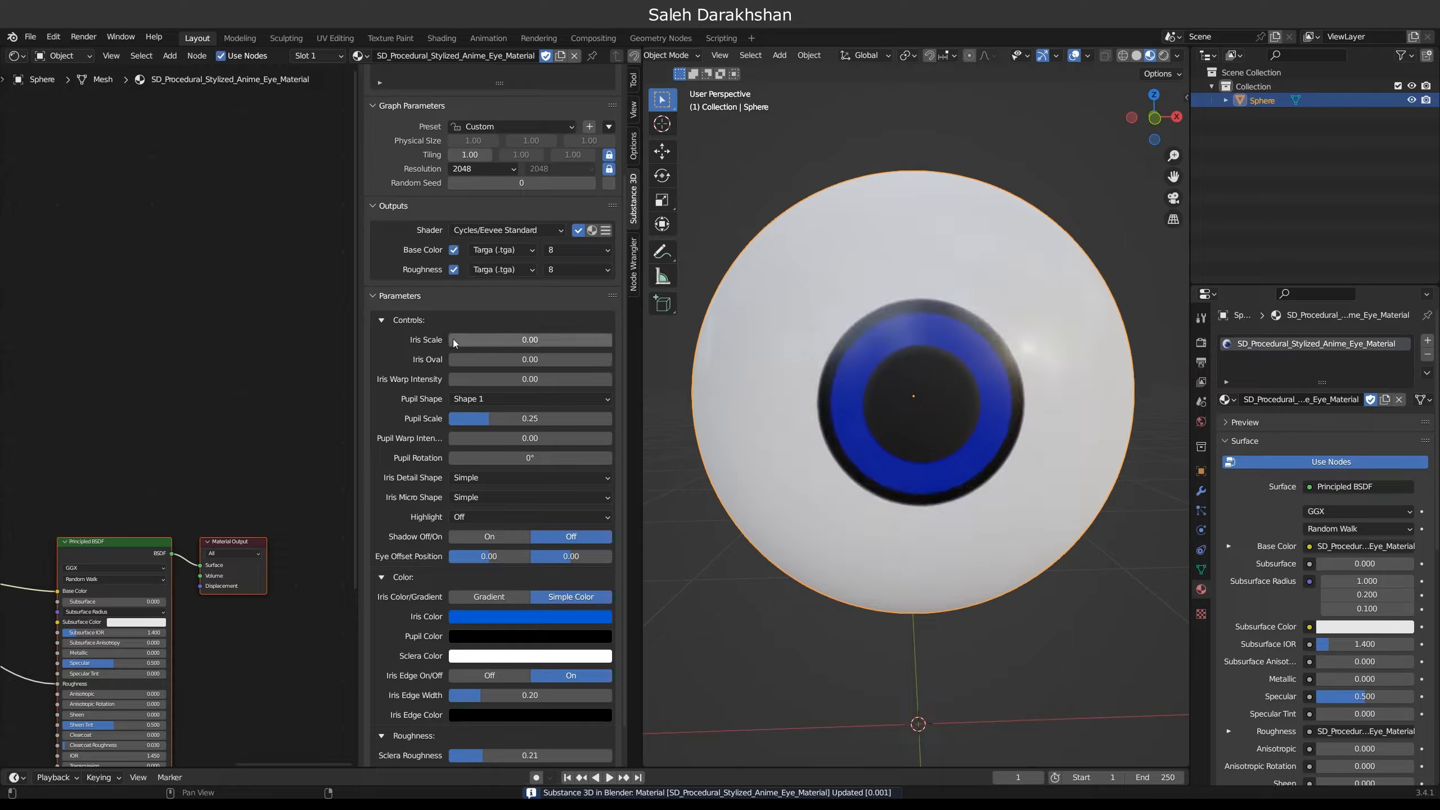
pyautogui.moveTo(488, 339); pyautogui.dragTo(599, 359)
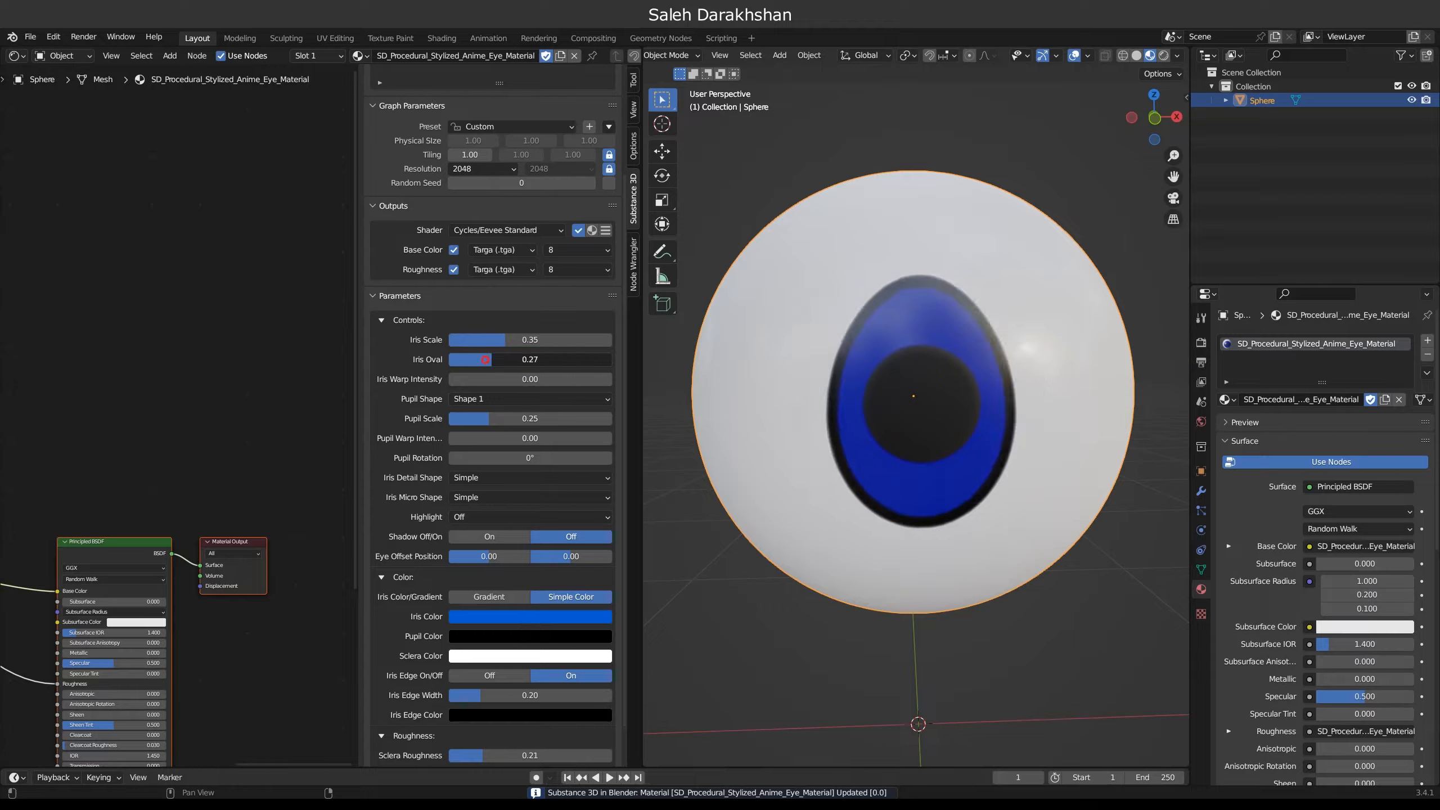
# Step: Reset the Iris Oval to 0.00 and try an Iris Warp Intensity of 0.16 before resetting it too
pyautogui.press('BackSpace')
pyautogui.moveTo(513, 381)
pyautogui.mouseDown()
pyautogui.moveTo(420, 386)
pyautogui.moveTo(499, 382)
pyautogui.mouseUp()
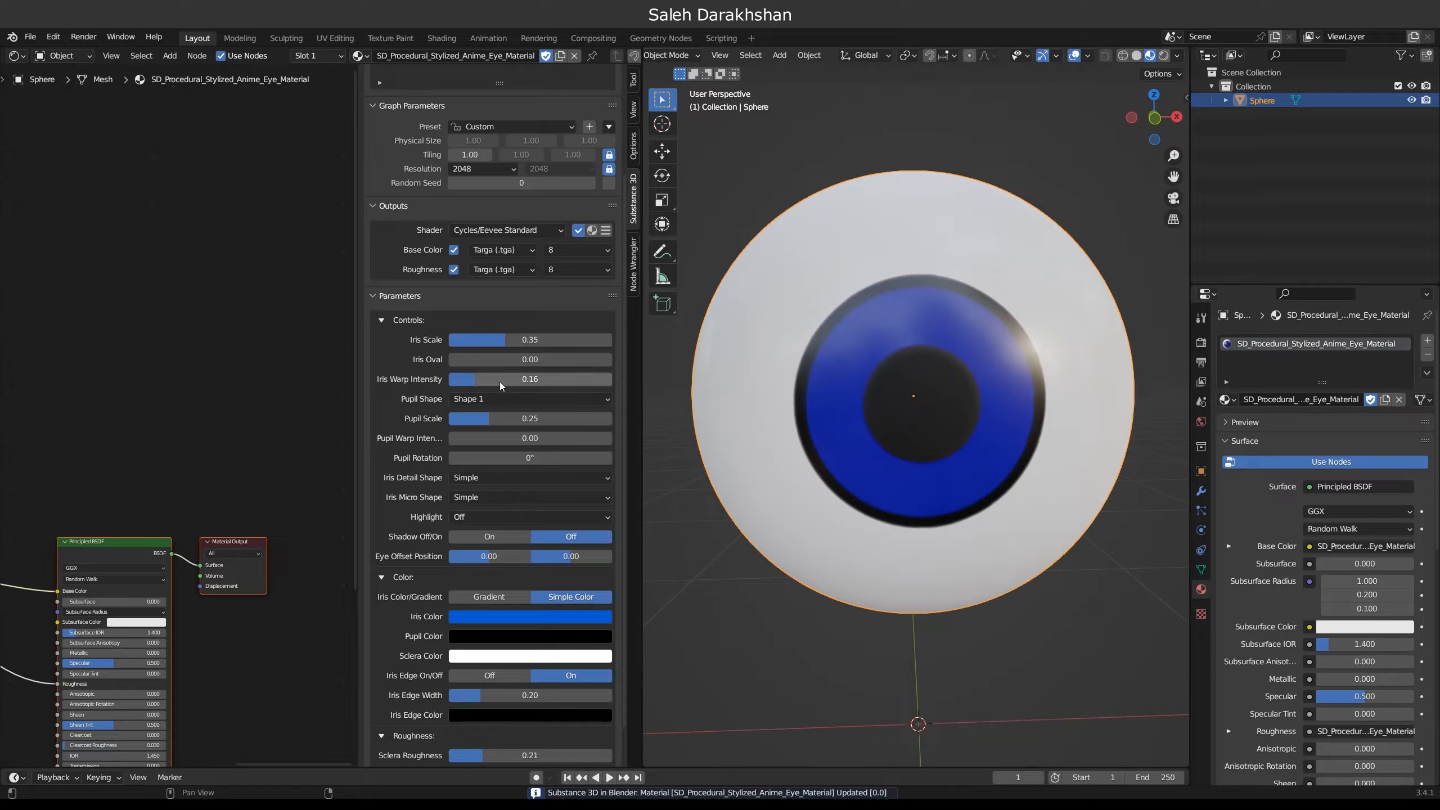
pyautogui.press('BackSpace')
# Step: Preview the pupil as Shape 2, Shape 3, Shape 4, Shape 6 and Shape 7, and switched off
pyautogui.click(499, 399)
pyautogui.click(500, 428)
pyautogui.click(475, 400)
pyautogui.click(478, 445)
pyautogui.click(482, 399)
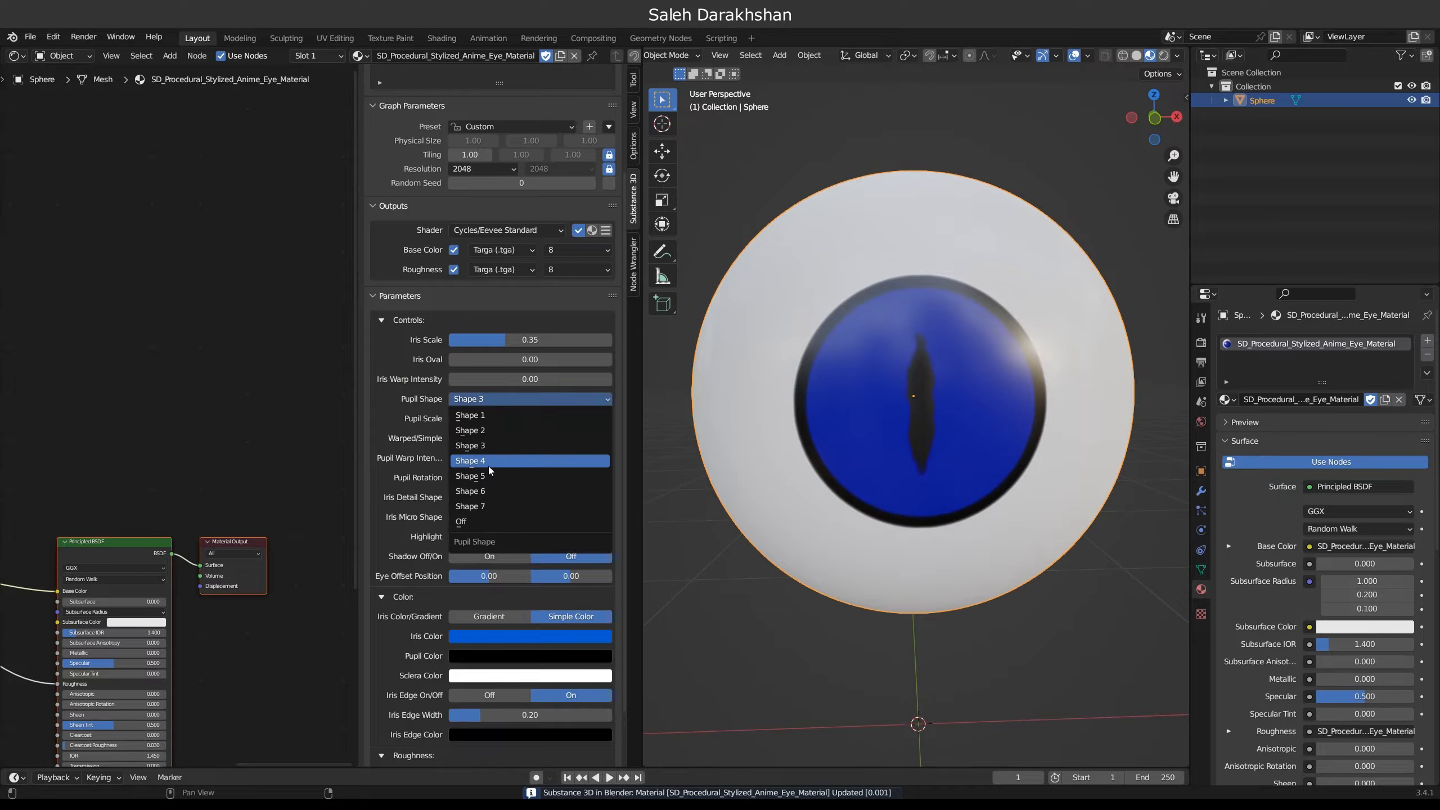
pyautogui.click(488, 460)
pyautogui.click(494, 399)
pyautogui.click(485, 491)
pyautogui.click(492, 401)
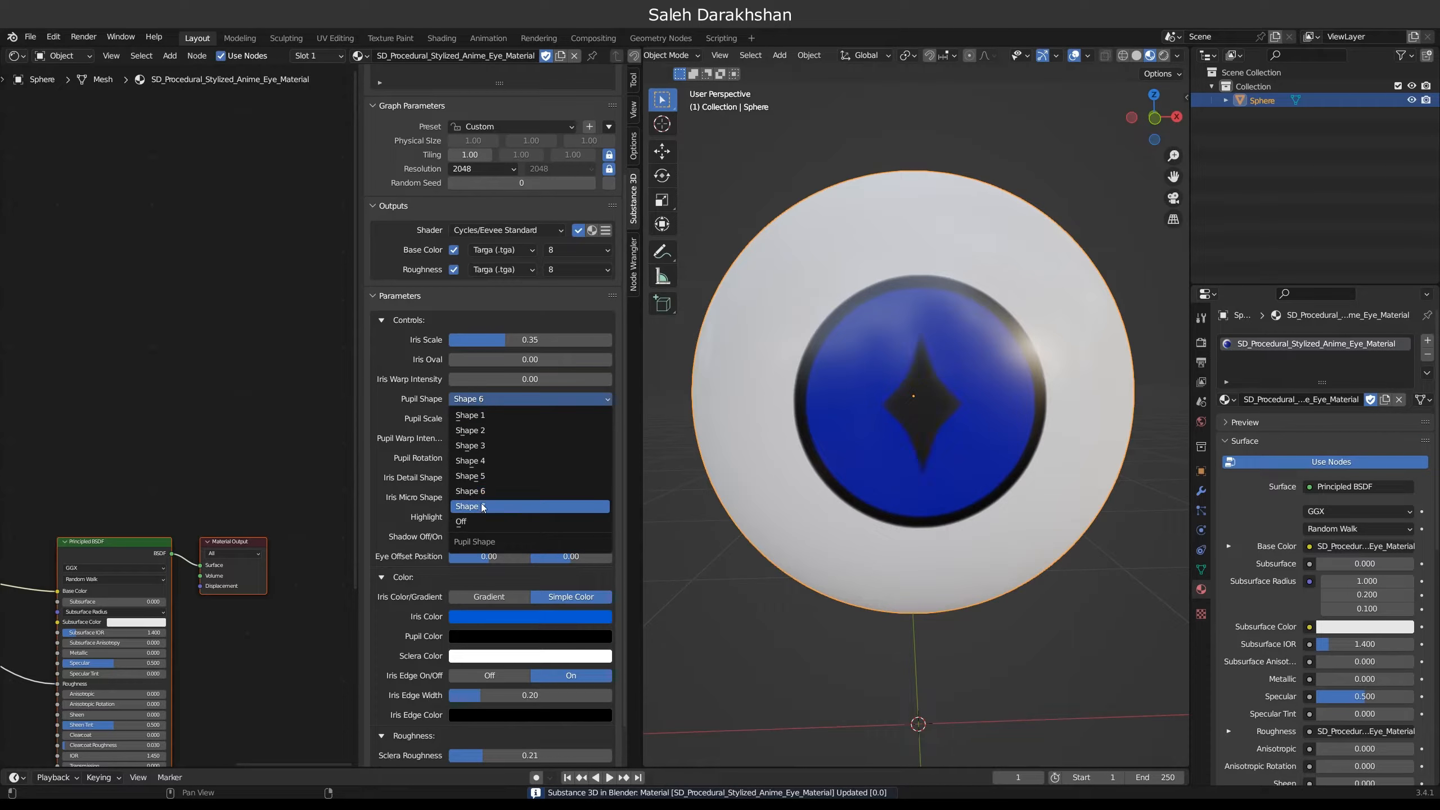
pyautogui.click(488, 506)
pyautogui.click(491, 400)
pyautogui.click(477, 524)
# Step: Try the Shape 5 and Shape 3 pupils, varying the scale and rotation of the Shape 3 pupil
pyautogui.click(494, 413)
pyautogui.click(476, 490)
pyautogui.click(500, 414)
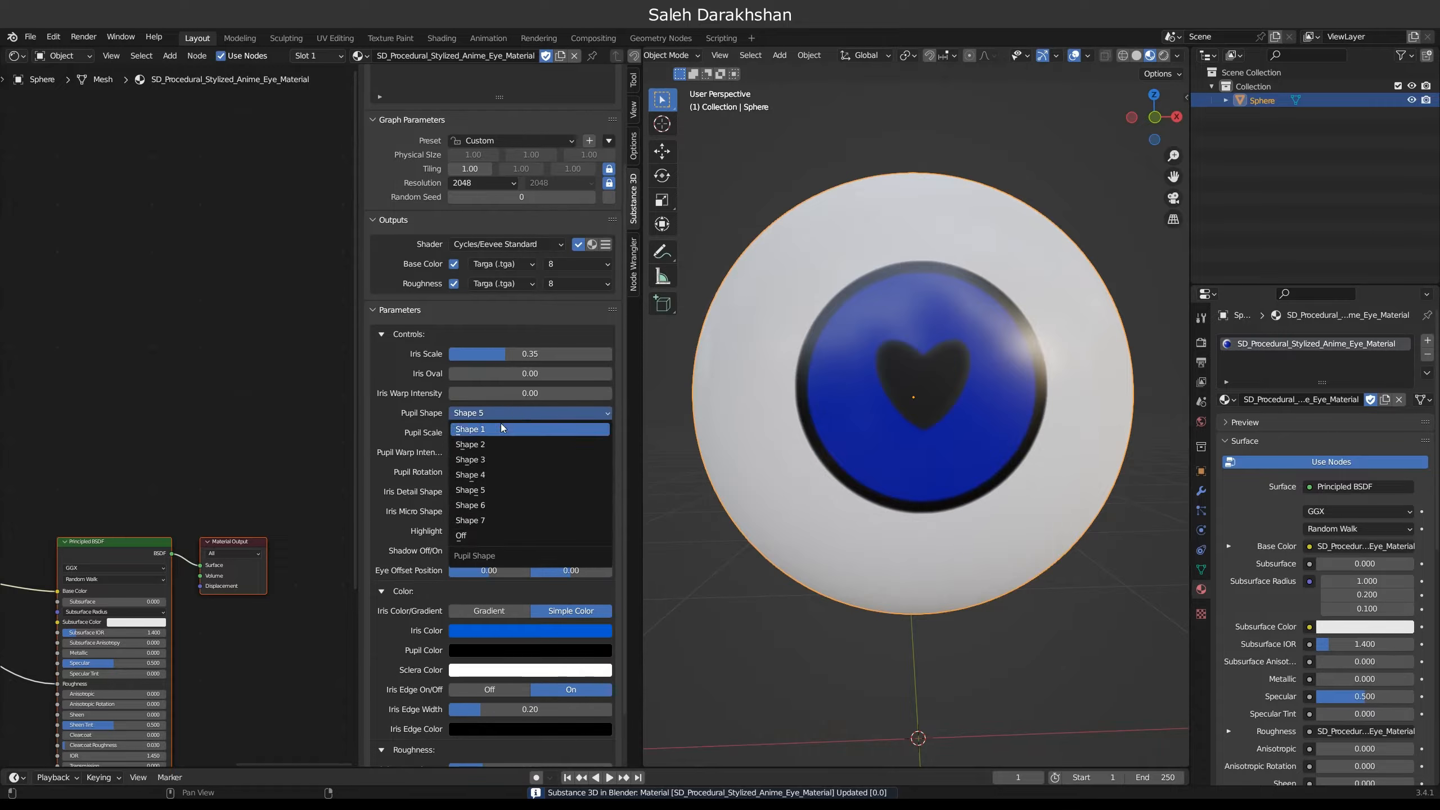
pyautogui.click(498, 461)
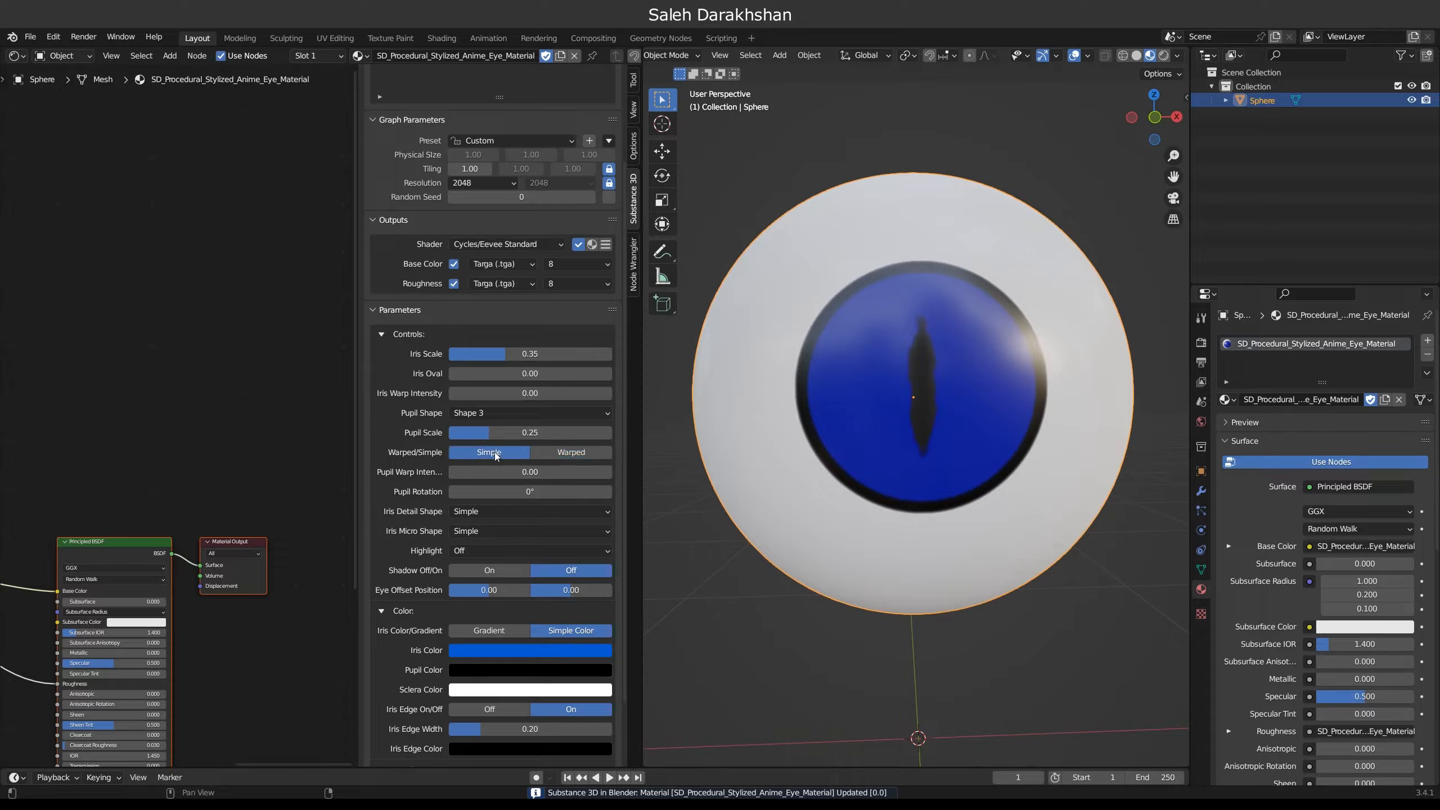
pyautogui.moveTo(484, 433); pyautogui.dragTo(448, 435)
pyautogui.moveTo(471, 491); pyautogui.dragTo(299, 493)
# Step: Return the pupil to Shape 1, trying a warp intensity of 1.00, and set the Pupil Scale to 0.12
pyautogui.click(502, 413)
pyautogui.click(497, 430)
pyautogui.moveTo(475, 455); pyautogui.dragTo(611, 455)
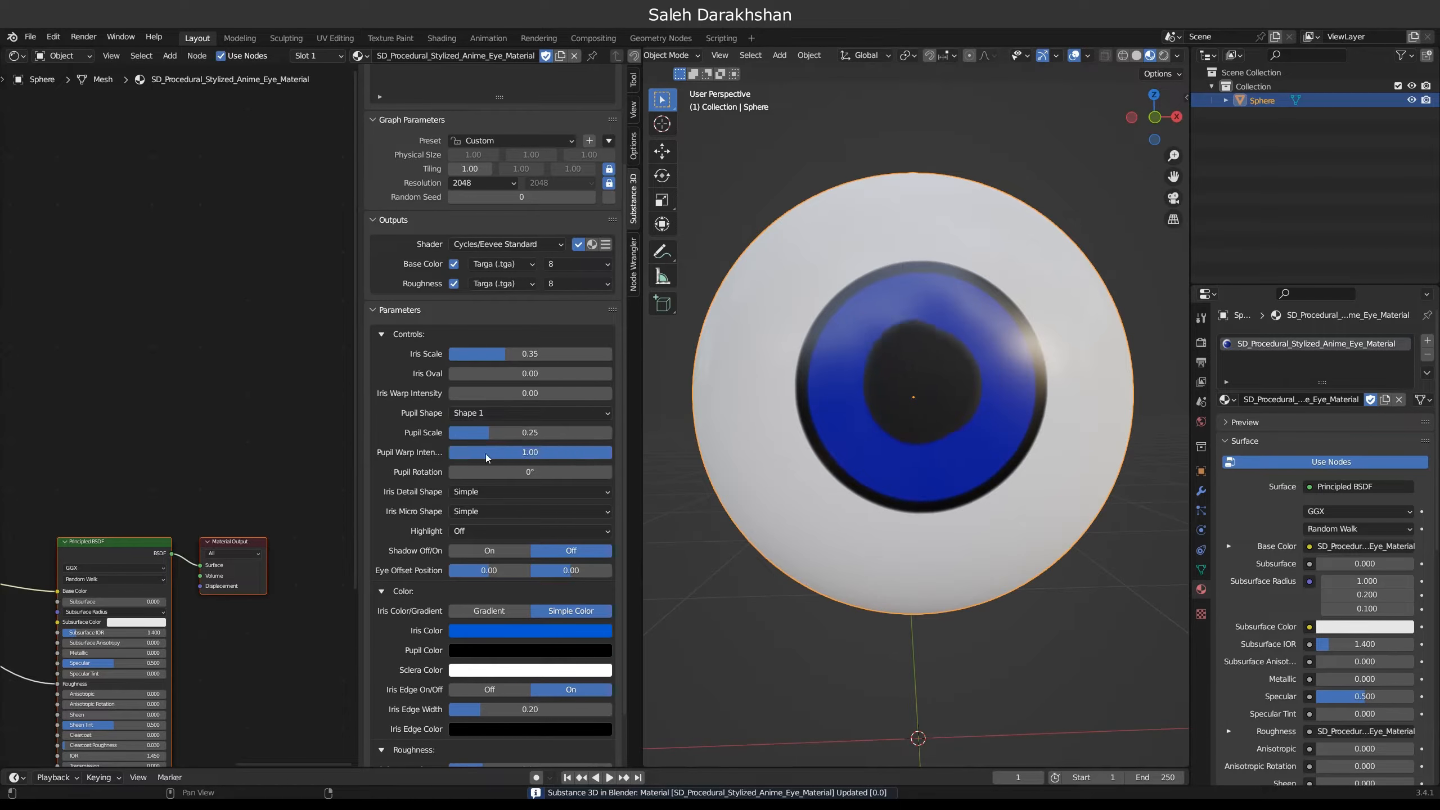
pyautogui.moveTo(499, 448); pyautogui.dragTo(468, 432)
# Step: Preview several Iris Detail Shape options, including Shape 2 and Shape 18
pyautogui.click(471, 491)
pyautogui.click(470, 523)
pyautogui.scroll(-1, 495, 533)
pyautogui.click(493, 469)
pyautogui.click(475, 532)
pyautogui.click(496, 469)
pyautogui.click(470, 576)
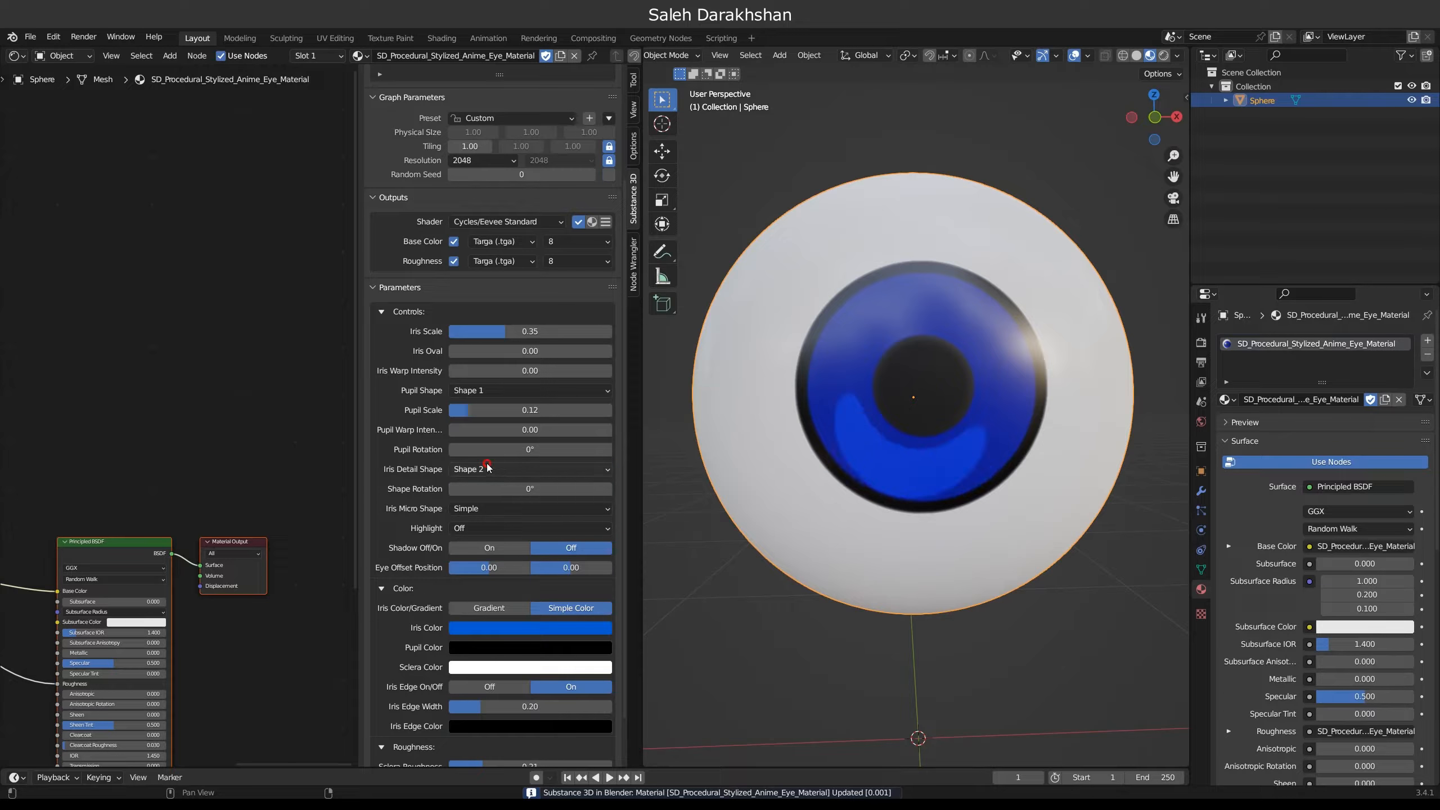
pyautogui.click(490, 467)
pyautogui.click(553, 591)
pyautogui.click(516, 470)
pyautogui.click(555, 606)
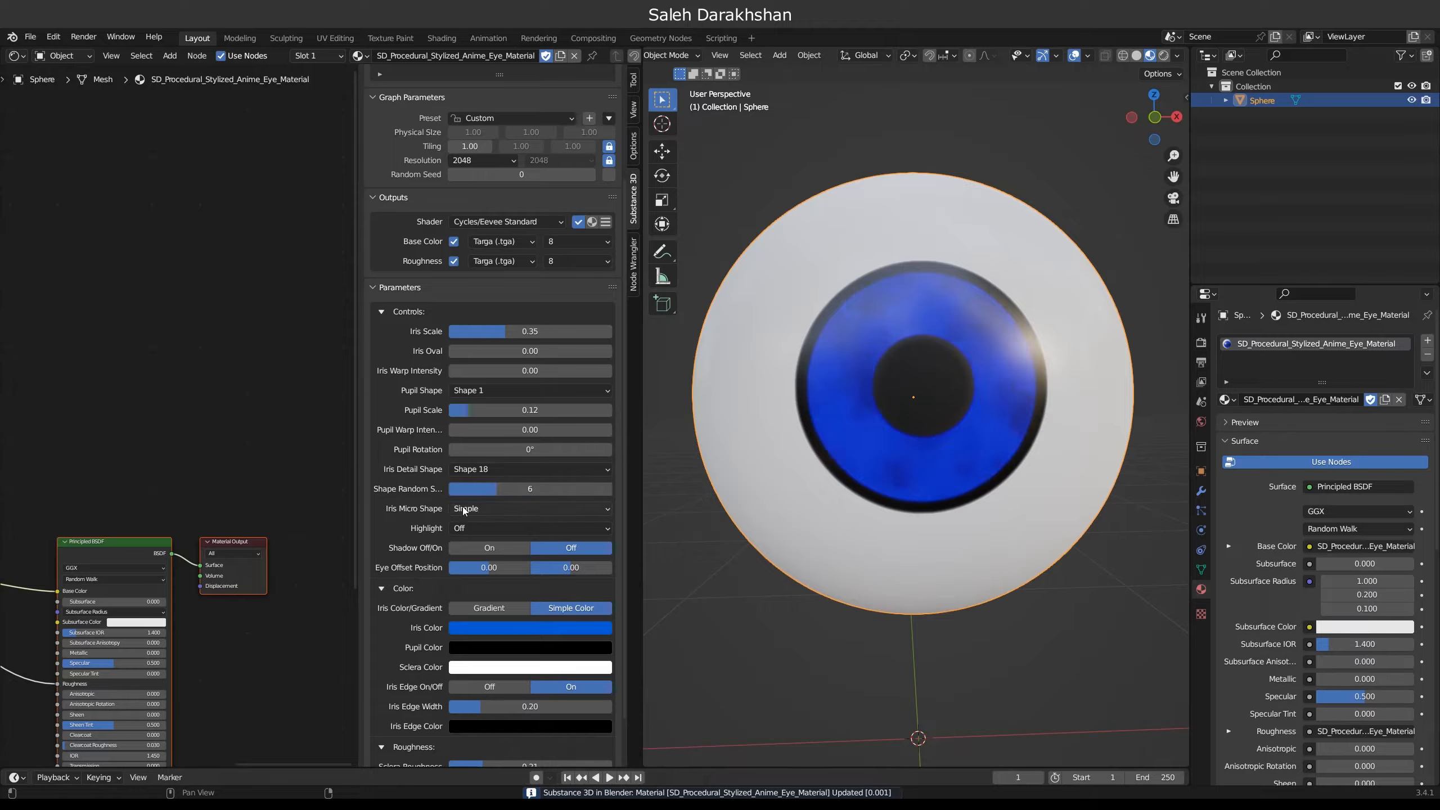
# Step: Set the Iris Detail Shape to Shape 2 and its Shape Rotation to 118°
pyautogui.click(508, 466)
pyautogui.click(534, 546)
pyautogui.click(513, 471)
pyautogui.click(497, 525)
pyautogui.moveTo(463, 490); pyautogui.dragTo(495, 486)
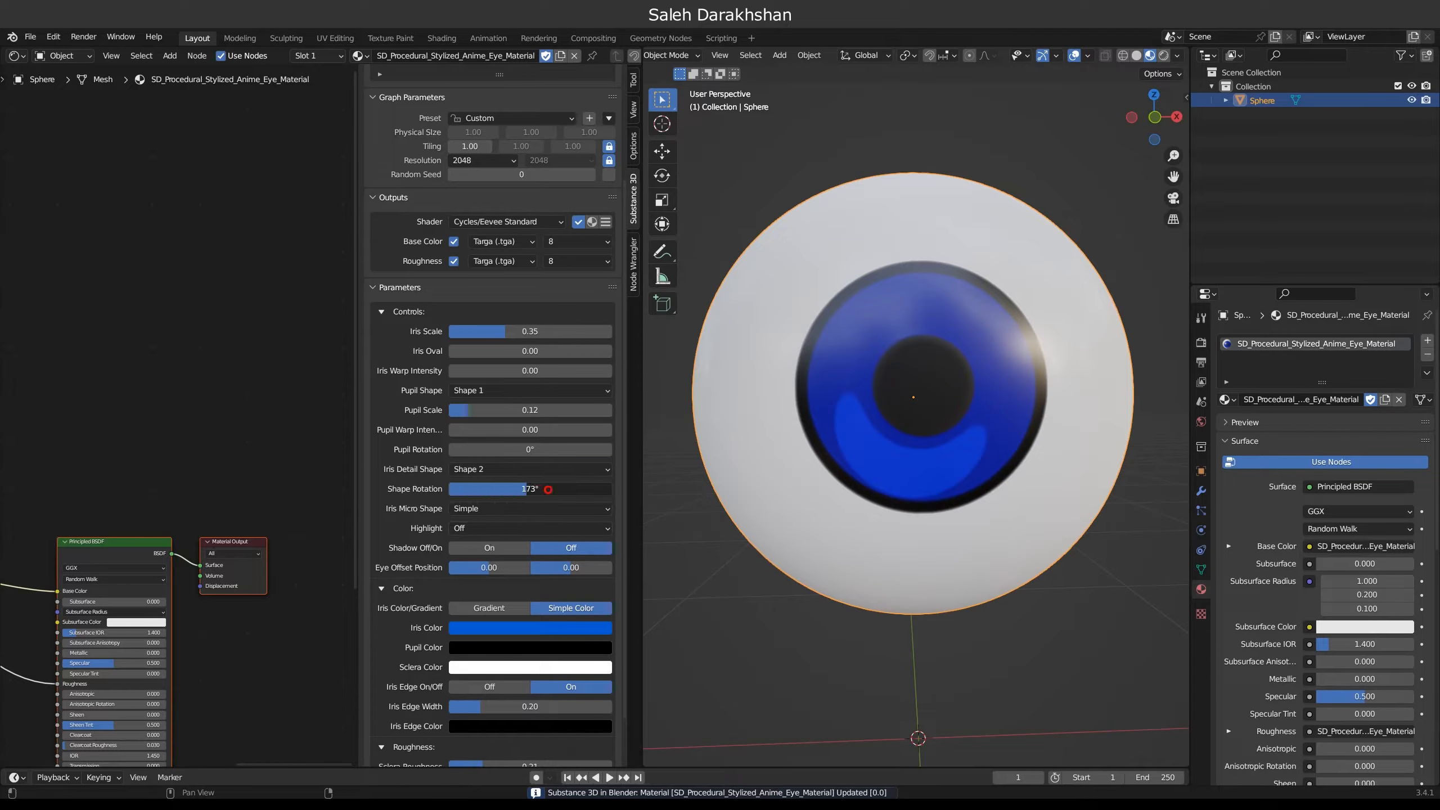
# Step: Switch the iris colouring from Simple Color to Gradient with a yellow Iris Top Color
pyautogui.scroll(-3, 510, 510)
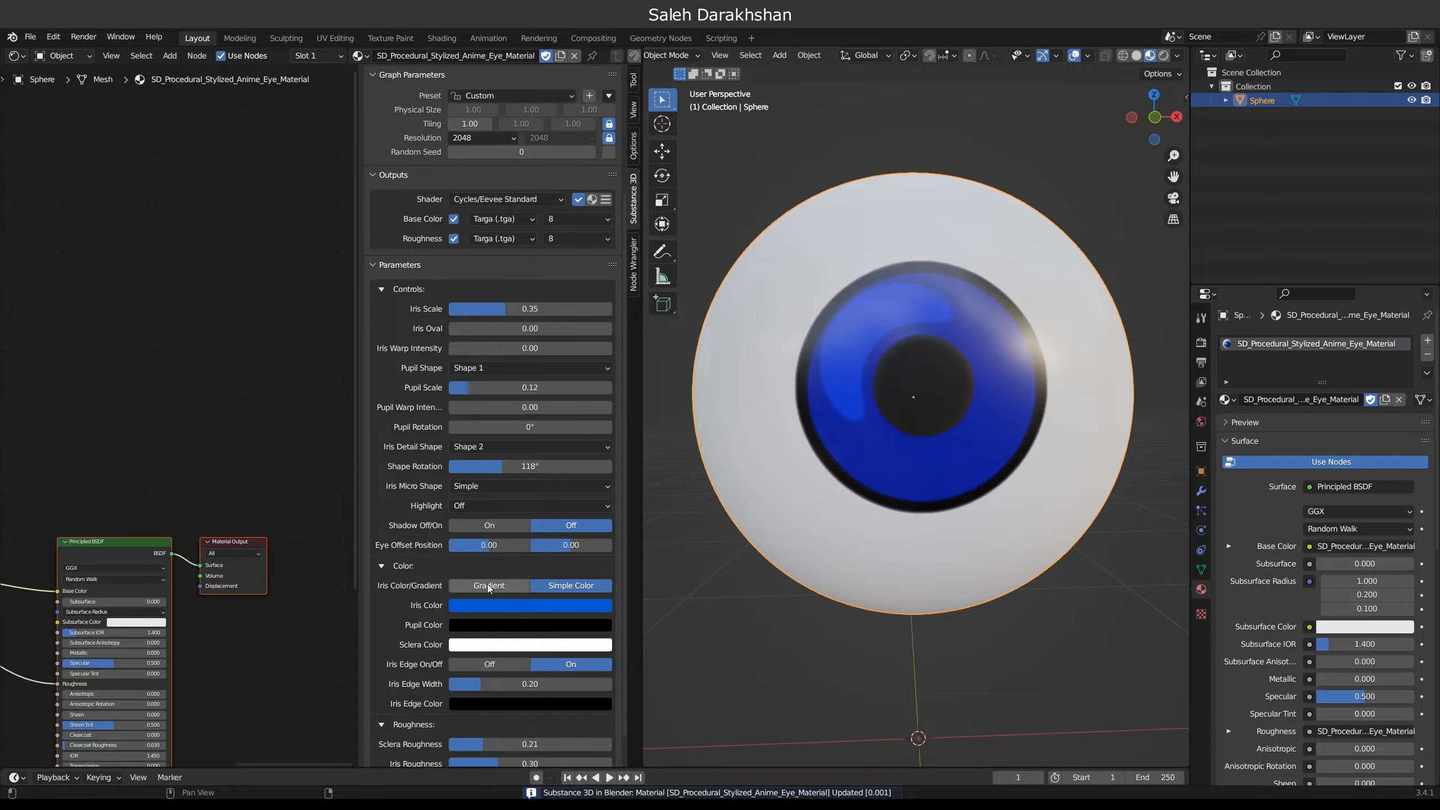
pyautogui.click(489, 540)
pyautogui.click(521, 558)
pyautogui.click(521, 558)
pyautogui.click(502, 563)
pyautogui.moveTo(486, 421); pyautogui.dragTo(478, 430)
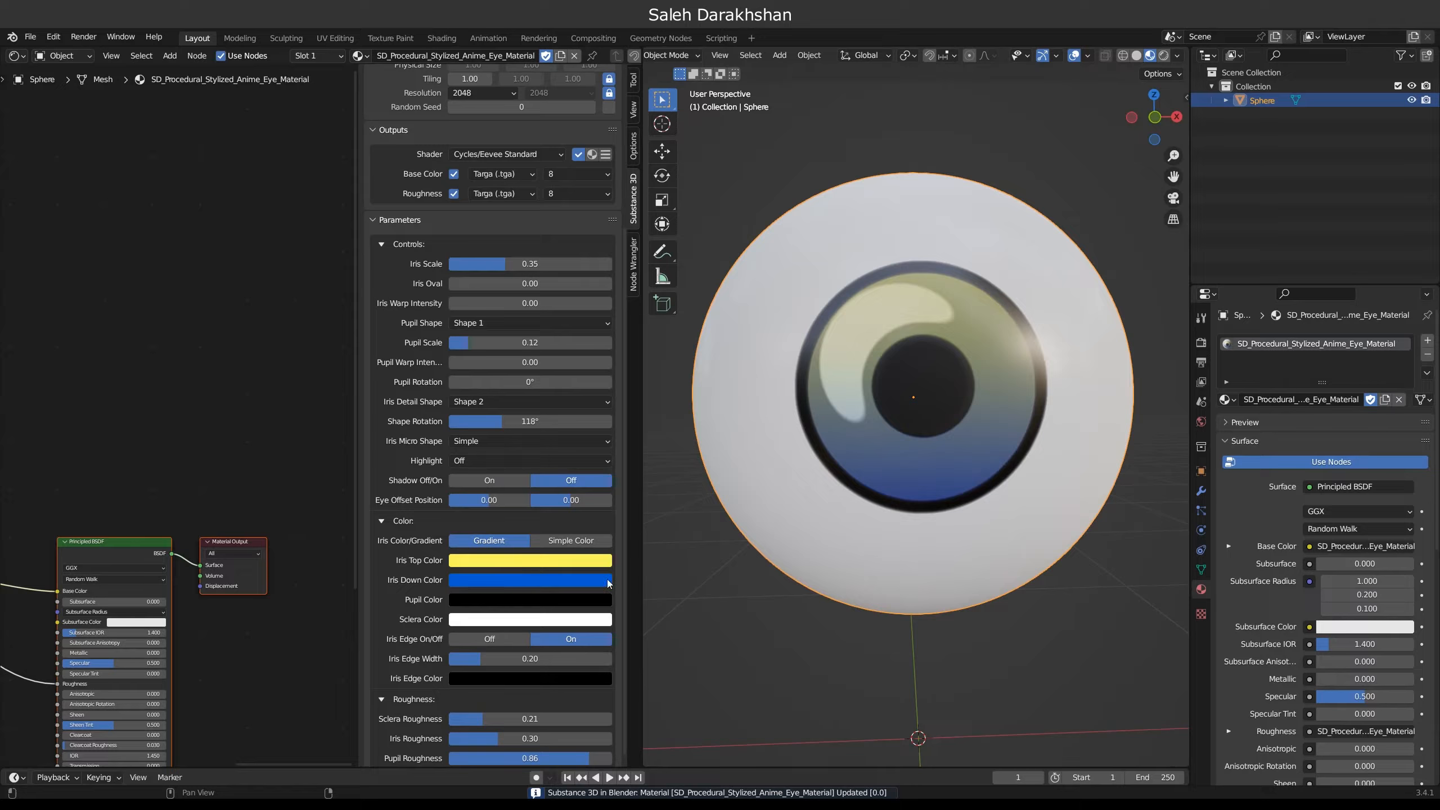
# Step: Try a deep blue Iris Down Color and change it to red with hue 0.002 and saturation 0.887
pyautogui.click(542, 582)
pyautogui.click(547, 401)
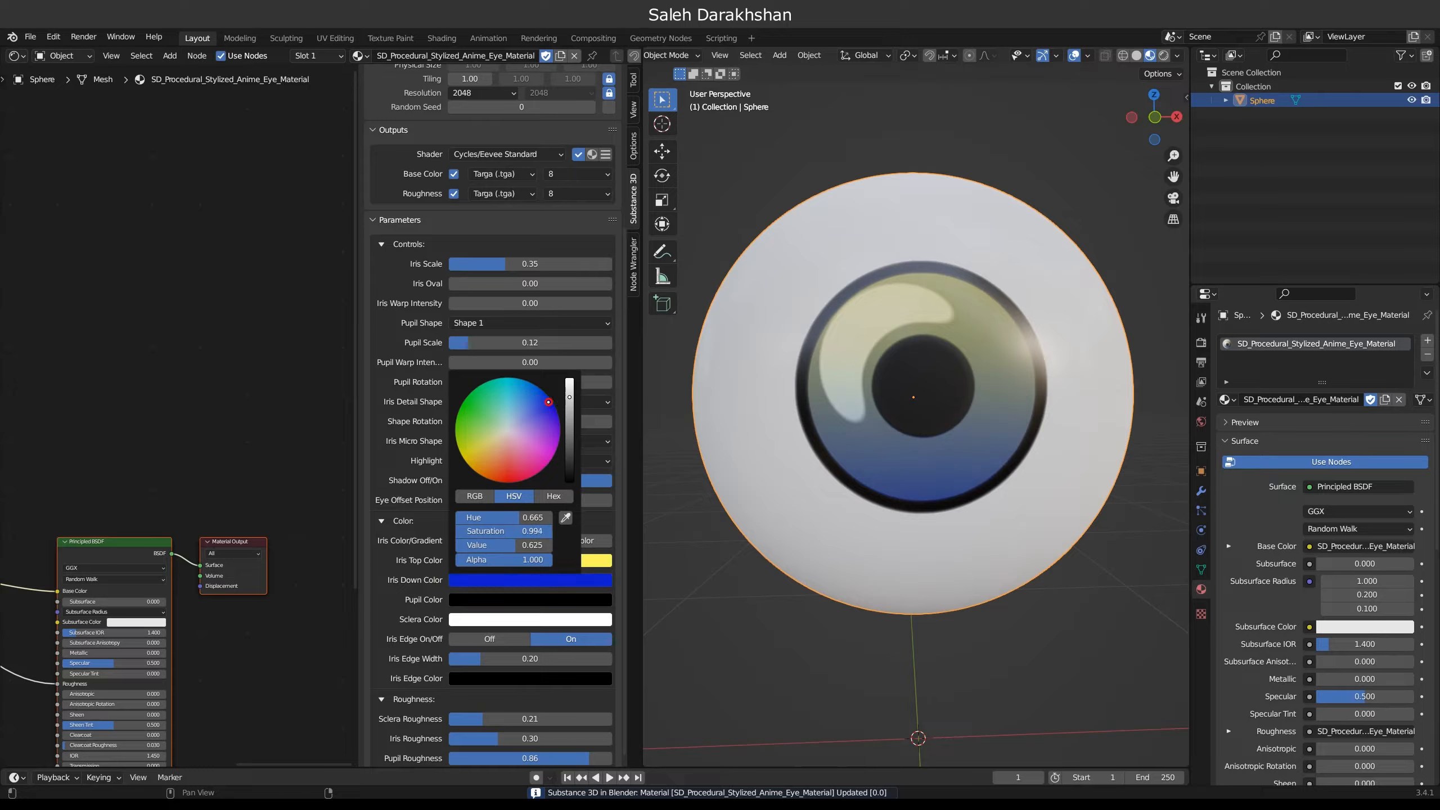
pyautogui.click(524, 577)
pyautogui.click(508, 457)
pyautogui.click(508, 464)
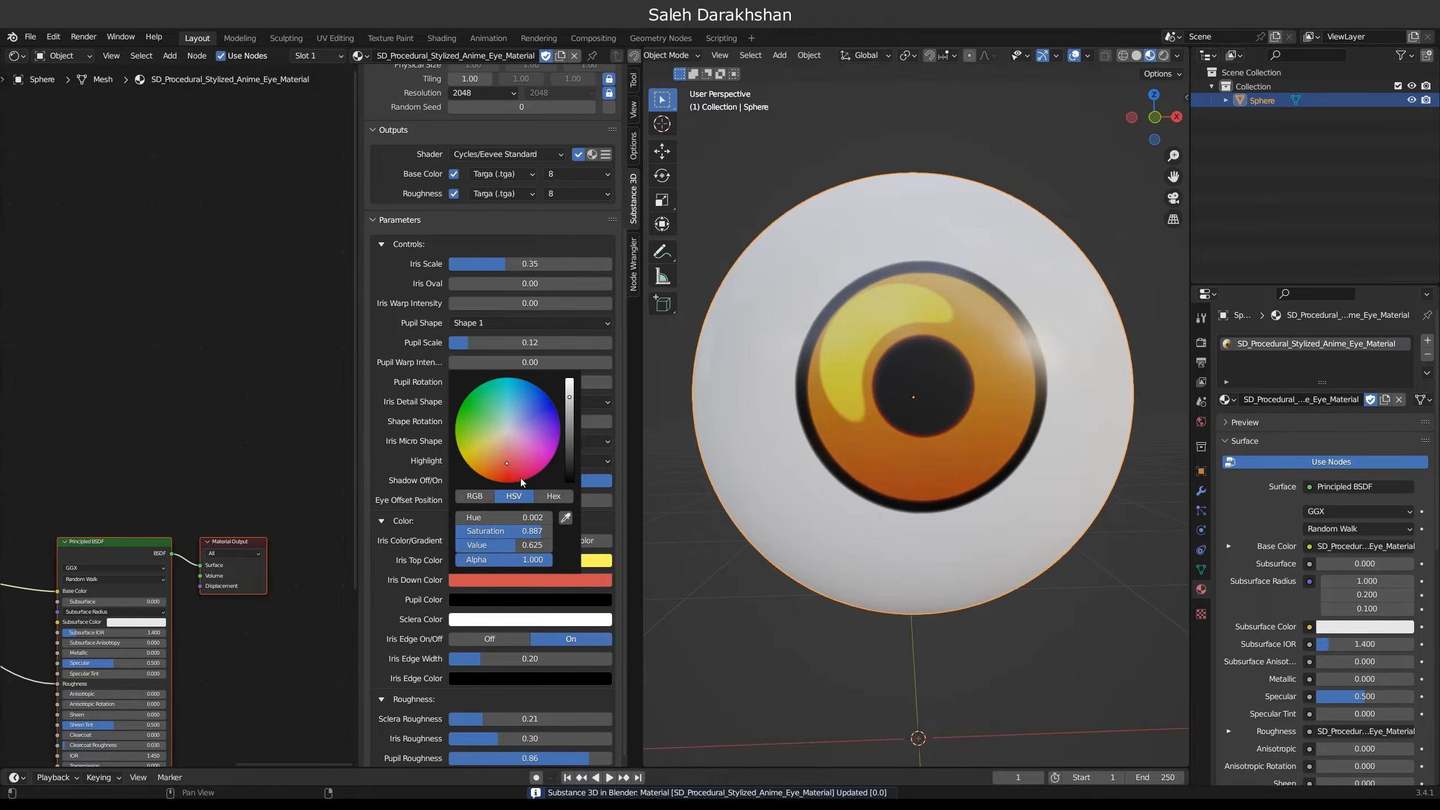
# Step: Set the iris detail's Shape Rotation to 42° and try Shape 15, Shape 18 and Shape 11 as the detail shape
pyautogui.moveTo(498, 422); pyautogui.dragTo(547, 422)
pyautogui.click(502, 402)
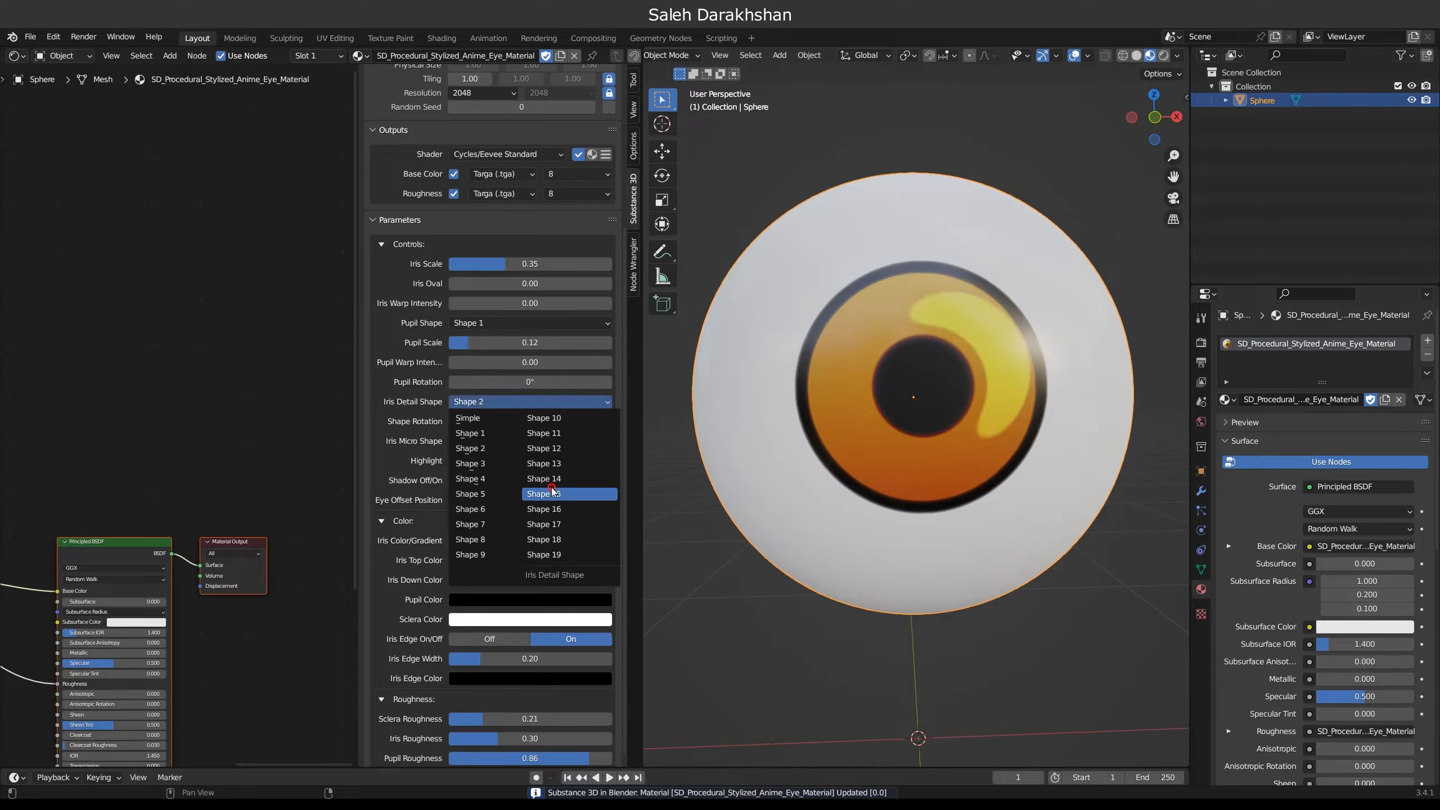
pyautogui.click(553, 492)
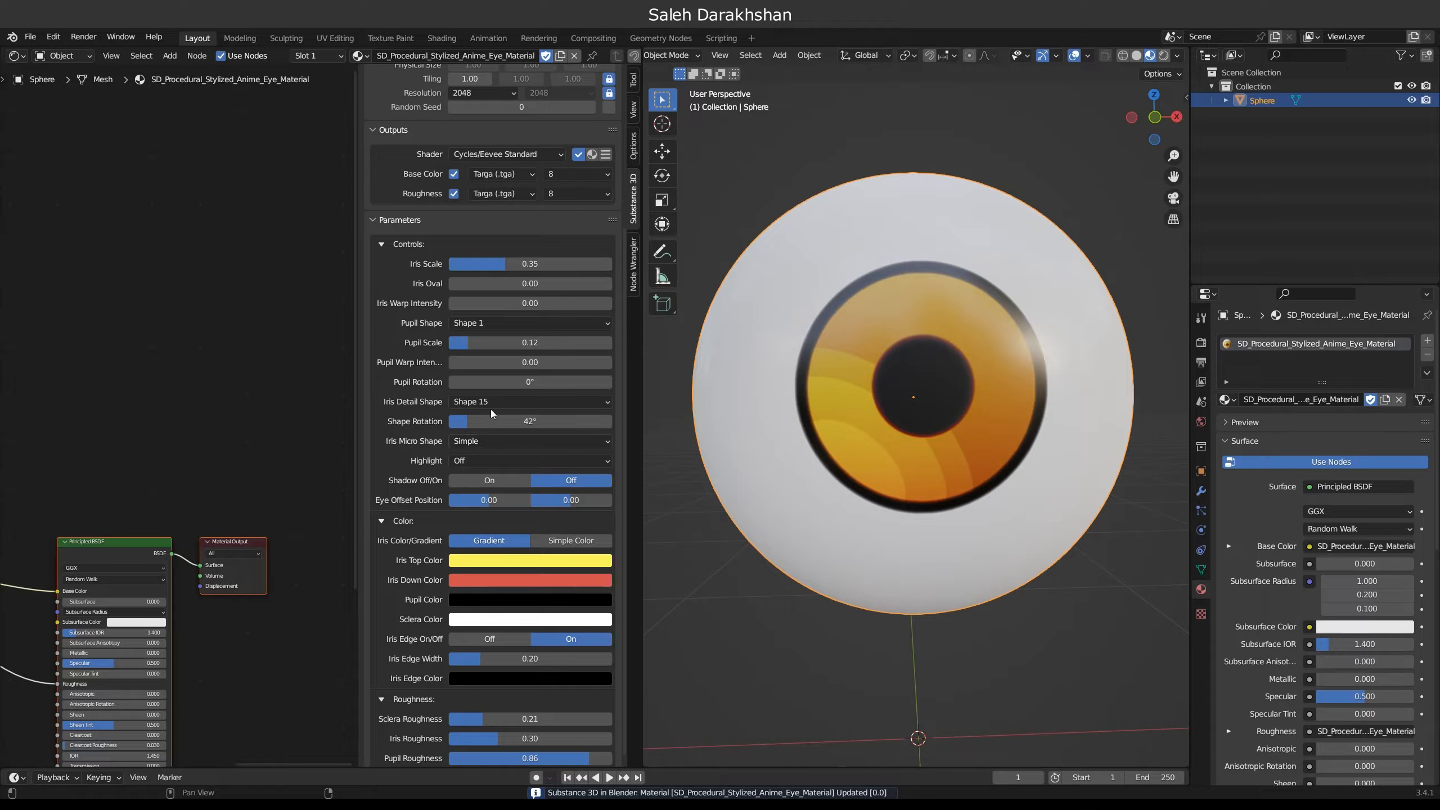
pyautogui.click(489, 402)
pyautogui.click(554, 540)
pyautogui.click(534, 403)
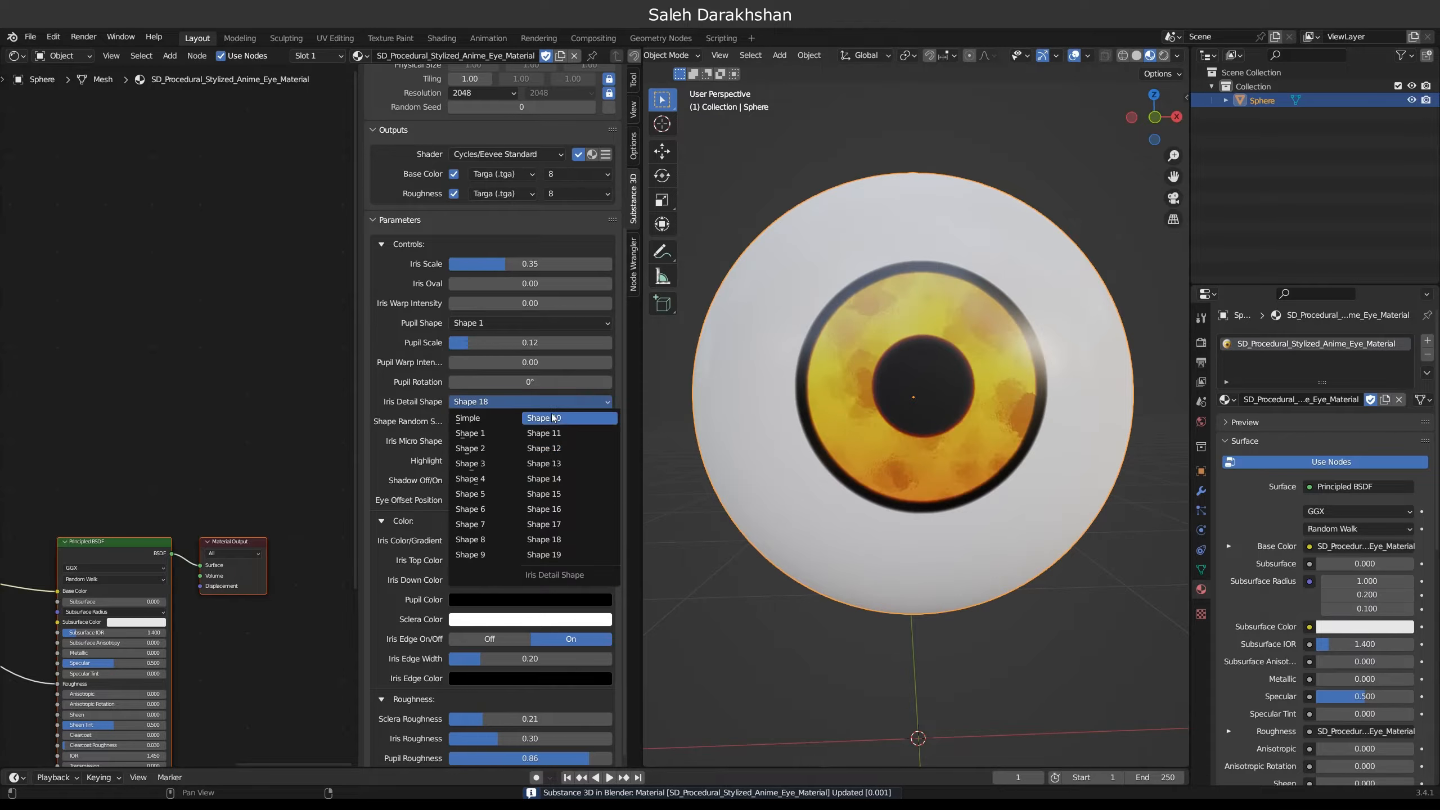
pyautogui.click(544, 433)
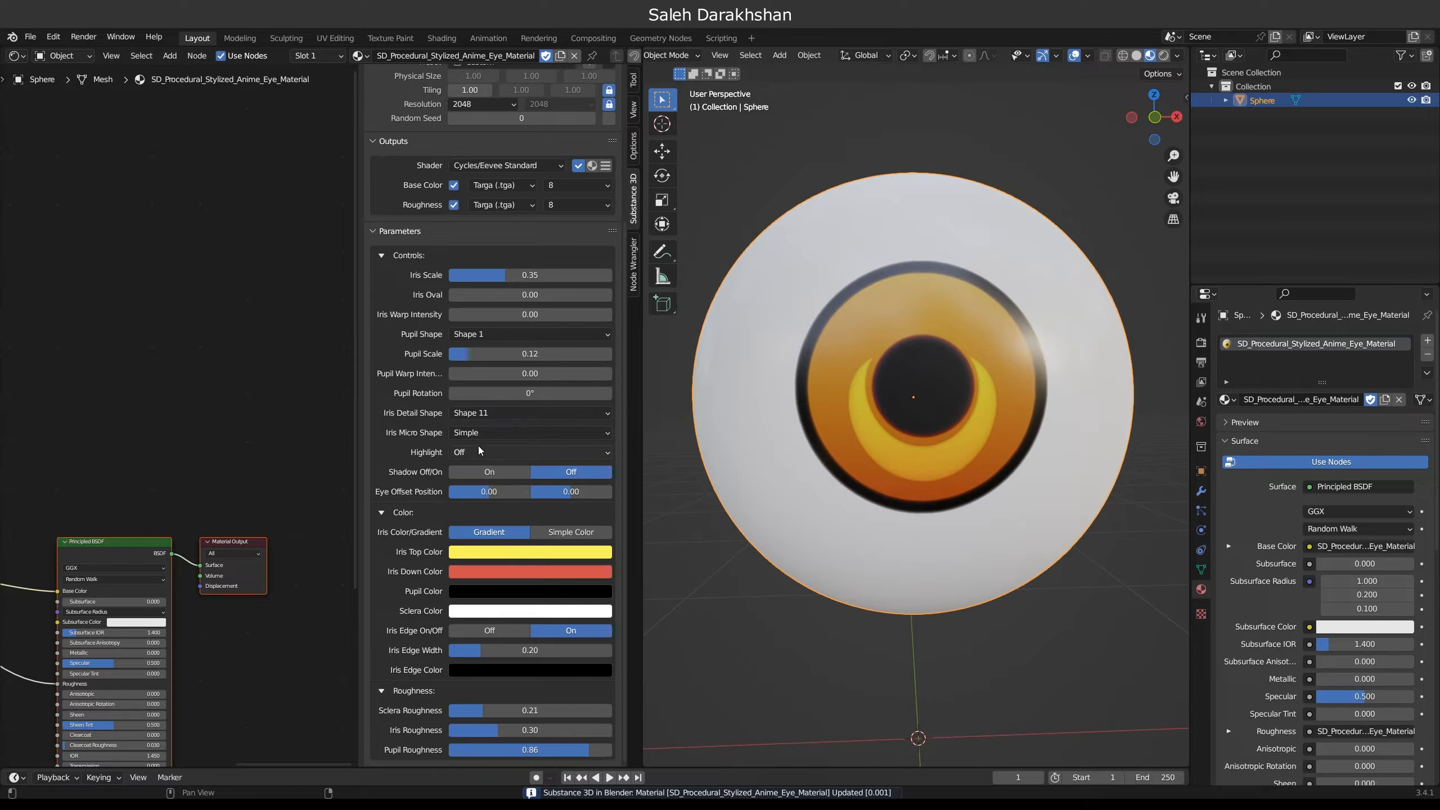
# Step: Add the Shape 1 star pattern as the Iris Micro Shape and vary its random seed
pyautogui.click(474, 432)
pyautogui.click(540, 466)
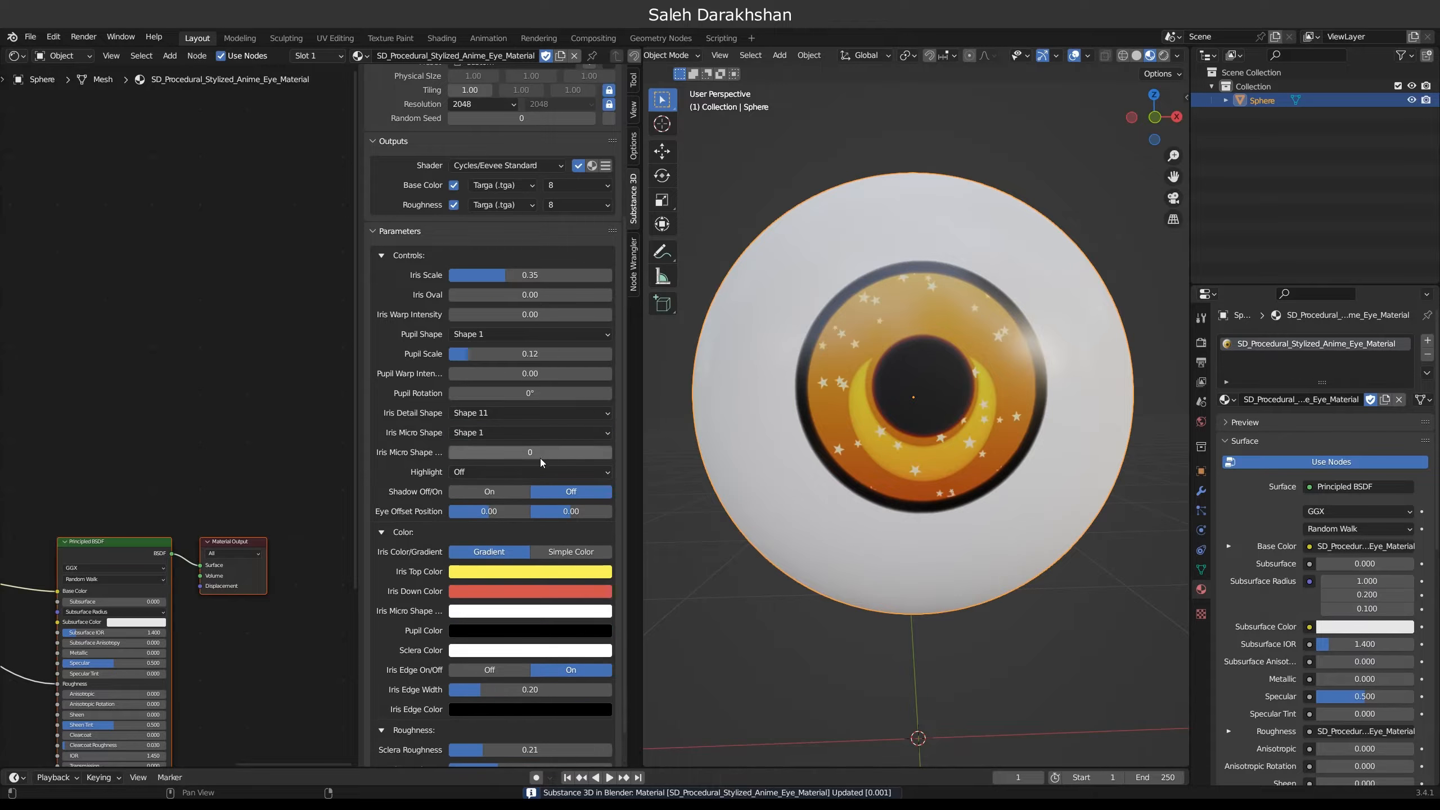
pyautogui.moveTo(503, 453); pyautogui.dragTo(537, 453)
# Step: Preview the other Iris Micro Shape options and return the setting to Simple
pyautogui.click(486, 431)
pyautogui.click(497, 473)
pyautogui.click(500, 429)
pyautogui.click(498, 481)
pyautogui.click(497, 433)
pyautogui.click(497, 509)
pyautogui.click(493, 431)
pyautogui.click(495, 522)
pyautogui.click(485, 432)
pyautogui.click(483, 448)
# Step: Set the Iris Micro Shape to Shape 2 with a random seed of 4, and add the Light 3 highlight
pyautogui.click(470, 435)
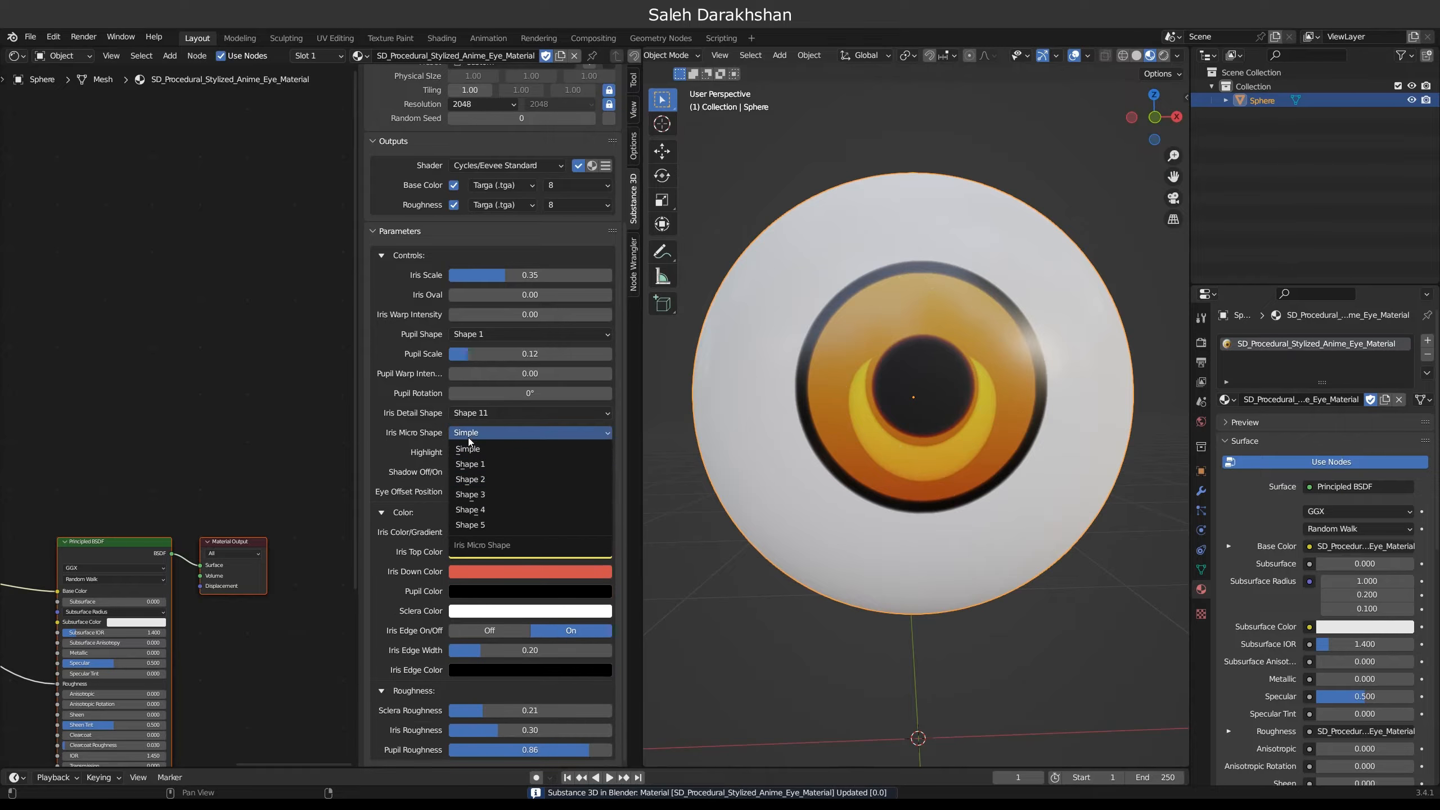
pyautogui.click(471, 479)
pyautogui.click(494, 472)
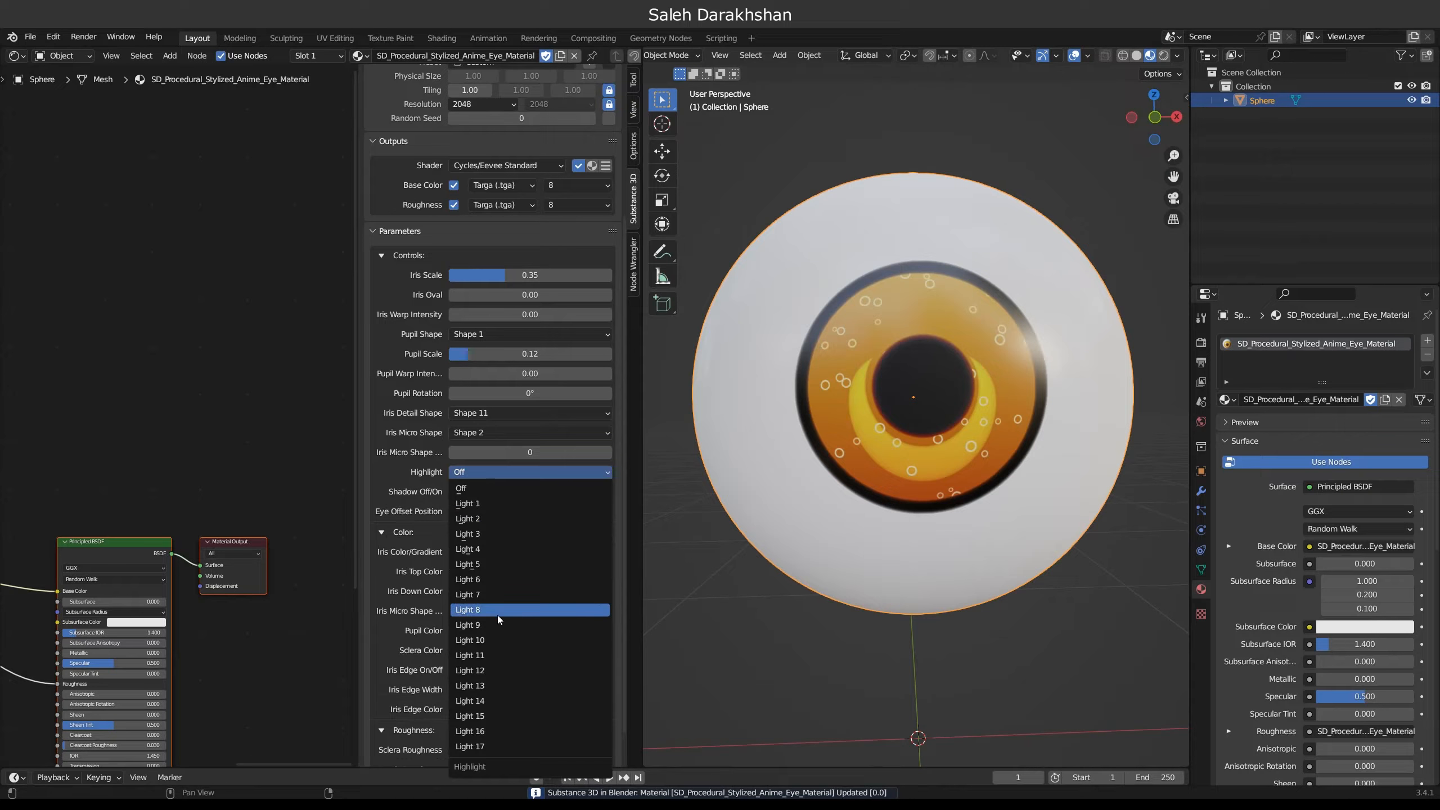
pyautogui.click(499, 534)
pyautogui.moveTo(488, 452); pyautogui.dragTo(535, 493)
# Step: Try the Light 12 and Light 7 highlights and set the Highlight to Light 1
pyautogui.click(493, 472)
pyautogui.click(471, 670)
pyautogui.click(487, 471)
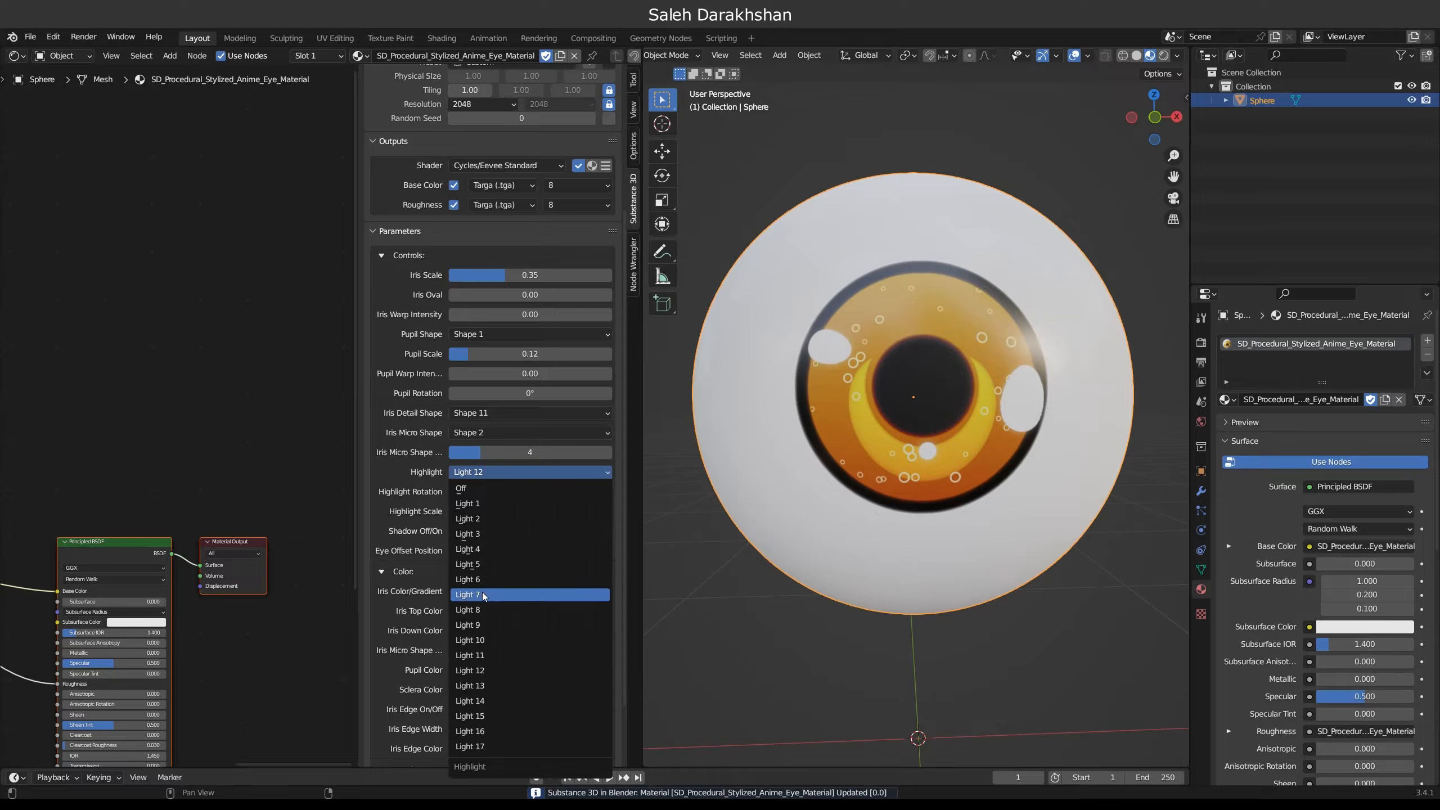
pyautogui.click(484, 595)
pyautogui.click(493, 471)
pyautogui.click(469, 503)
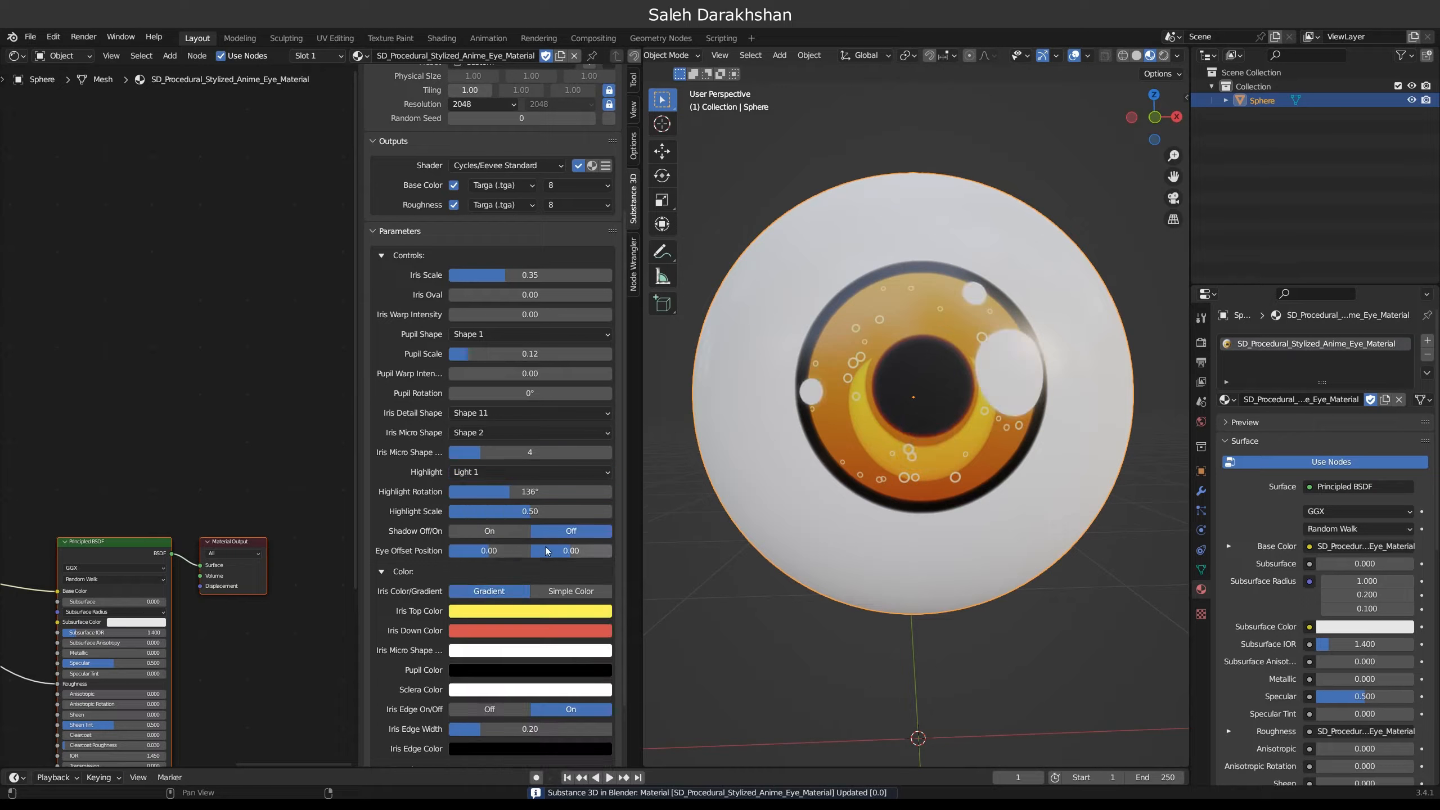
# Step: Set the Highlight Rotation to 0° and Highlight Scale to 0.49, and enlarge the iris to a scale of 0.71
pyautogui.moveTo(504, 490); pyautogui.dragTo(623, 493)
pyautogui.moveTo(514, 511)
pyautogui.mouseDown()
pyautogui.moveTo(488, 510)
pyautogui.moveTo(560, 512)
pyautogui.moveTo(510, 514)
pyautogui.mouseUp()
pyautogui.moveTo(488, 280); pyautogui.dragTo(564, 275)
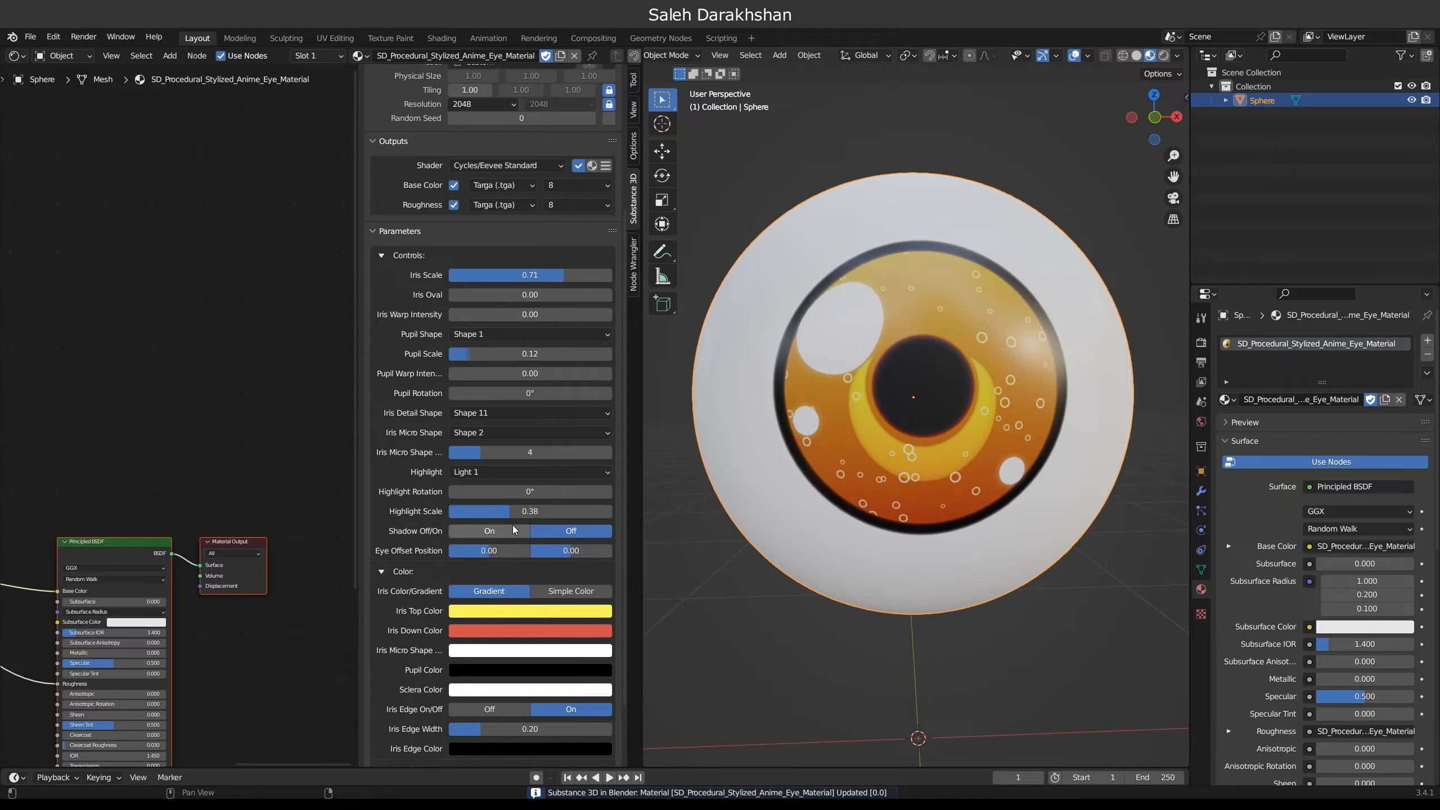
pyautogui.moveTo(511, 512); pyautogui.dragTo(470, 514)
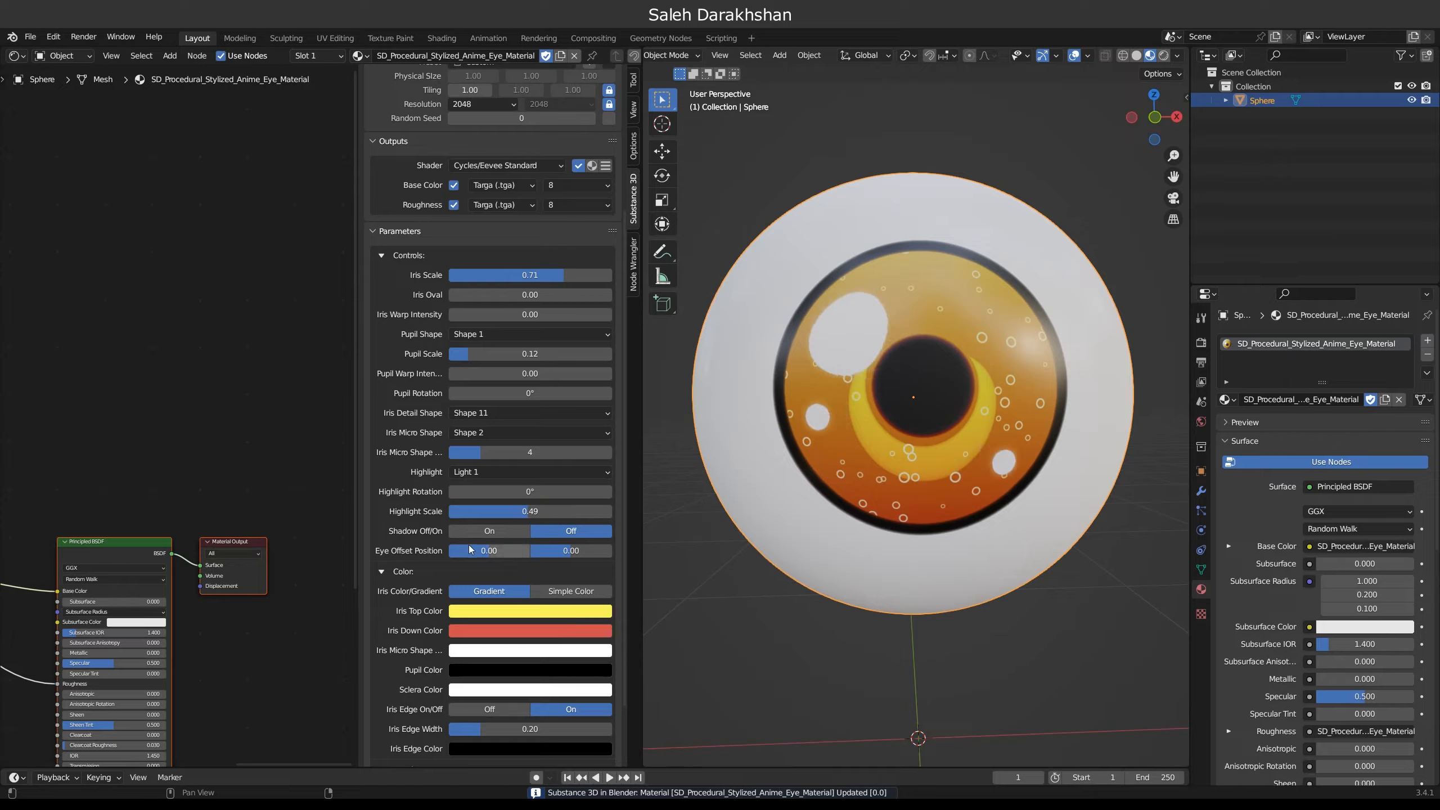
# Step: Turn on the eye shadow and set its Shadow Position to 0.52
pyautogui.click(467, 541)
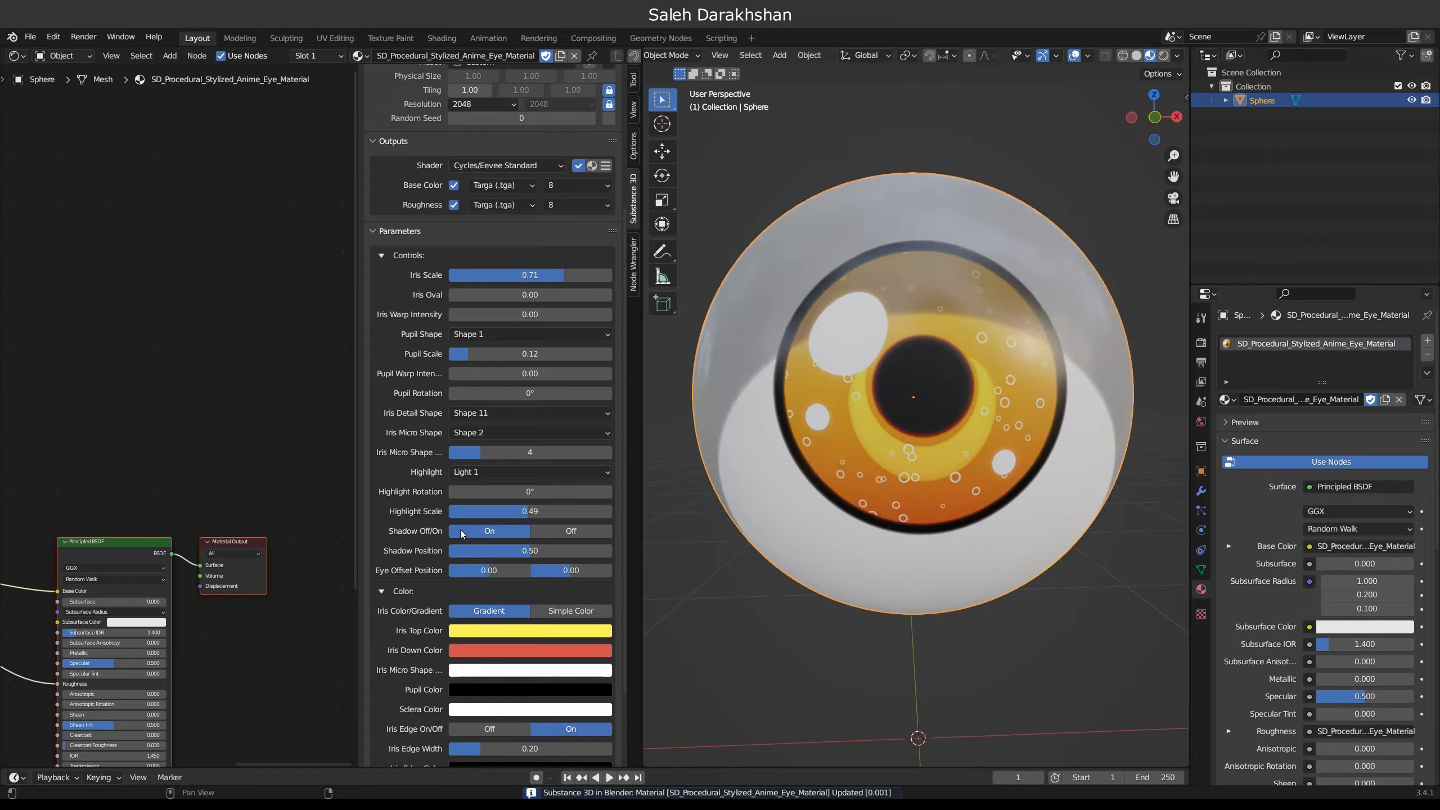
pyautogui.scroll(-2, 464, 539)
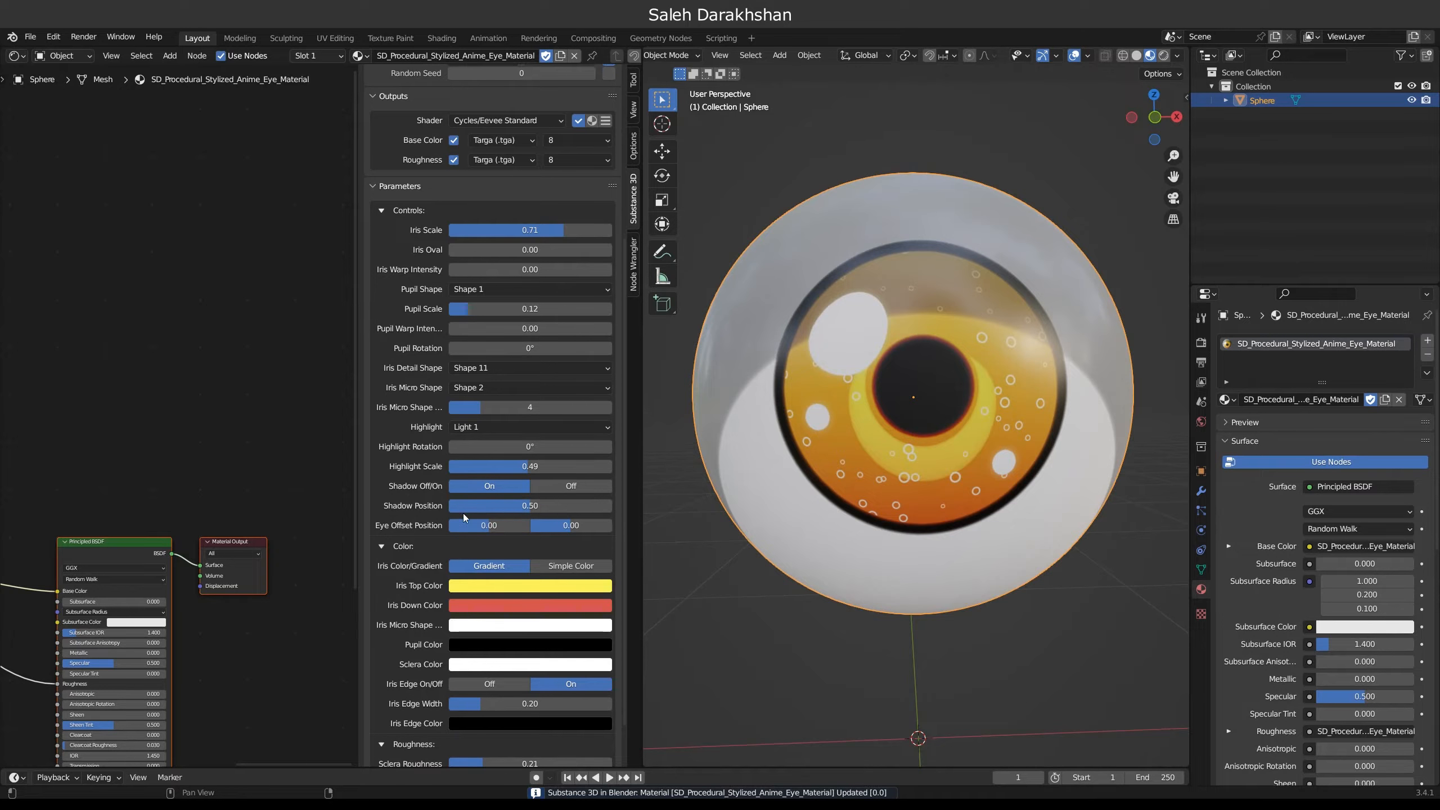
pyautogui.moveTo(465, 506)
pyautogui.mouseDown()
pyautogui.moveTo(431, 505)
pyautogui.moveTo(580, 506)
pyautogui.moveTo(492, 505)
pyautogui.mouseUp()
# Step: Set the iris gradient's top color to bright blue (hue 0.613, saturation 0.984) and its down color to soft green
pyautogui.scroll(-3, 431, 523)
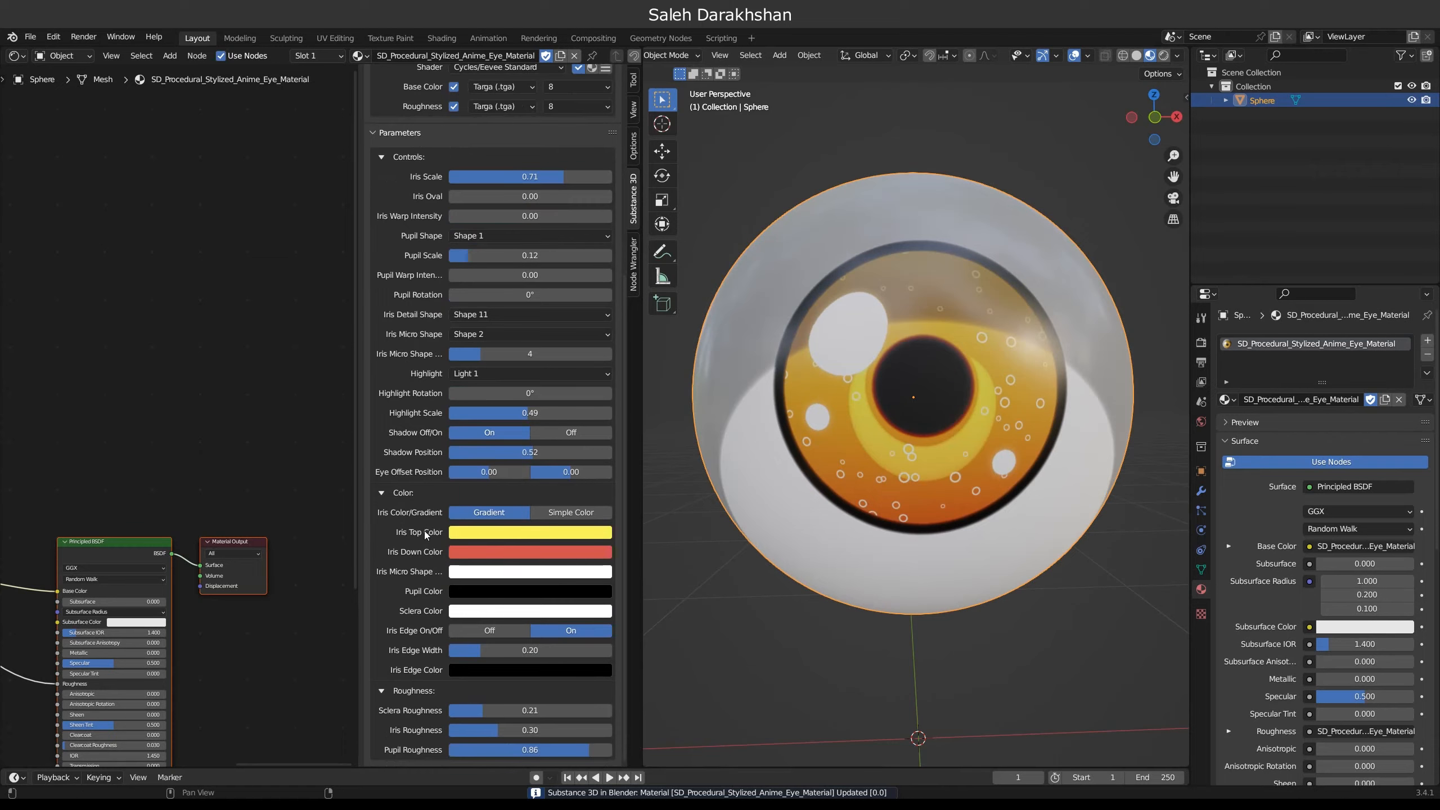
pyautogui.click(500, 539)
pyautogui.click(528, 341)
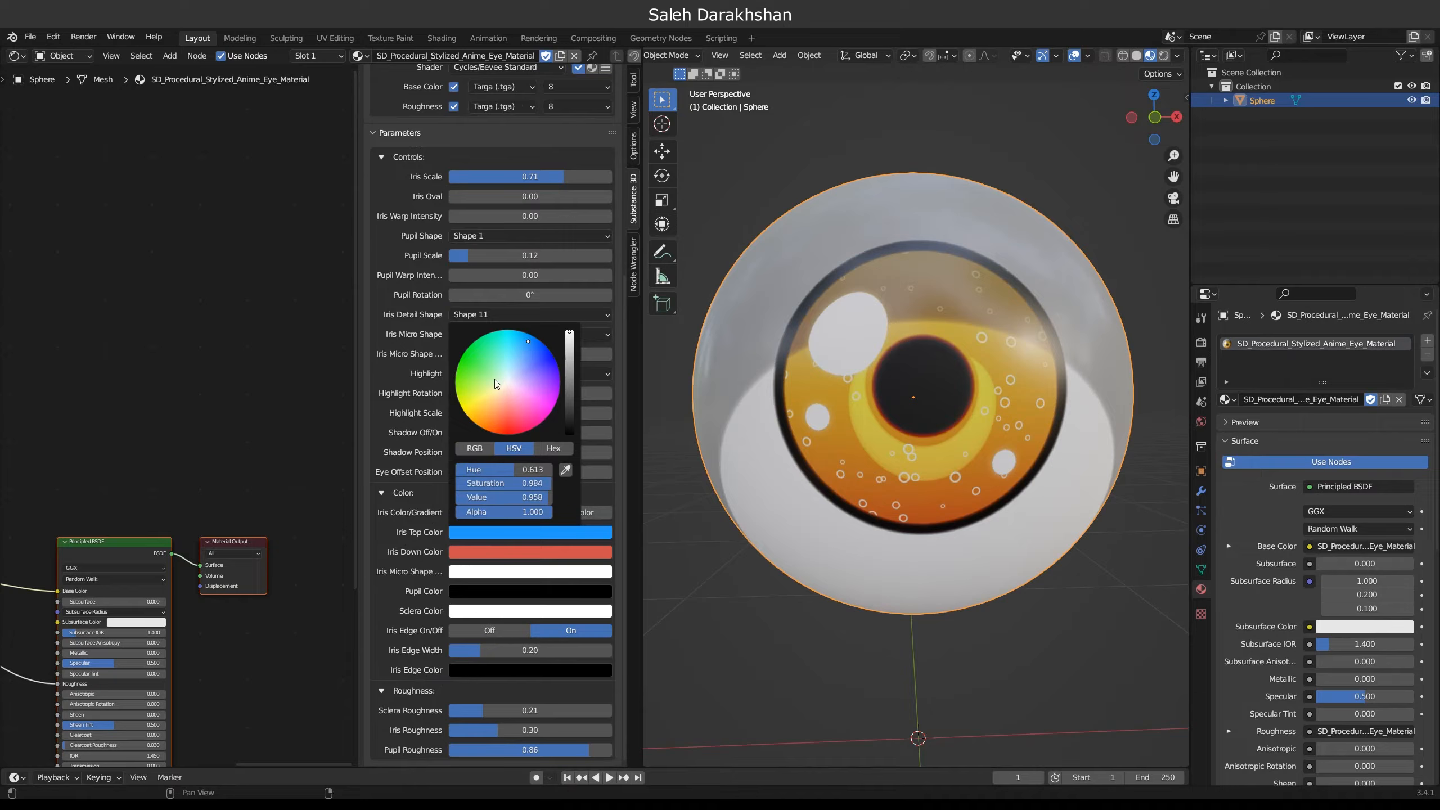
pyautogui.click(510, 551)
pyautogui.click(474, 388)
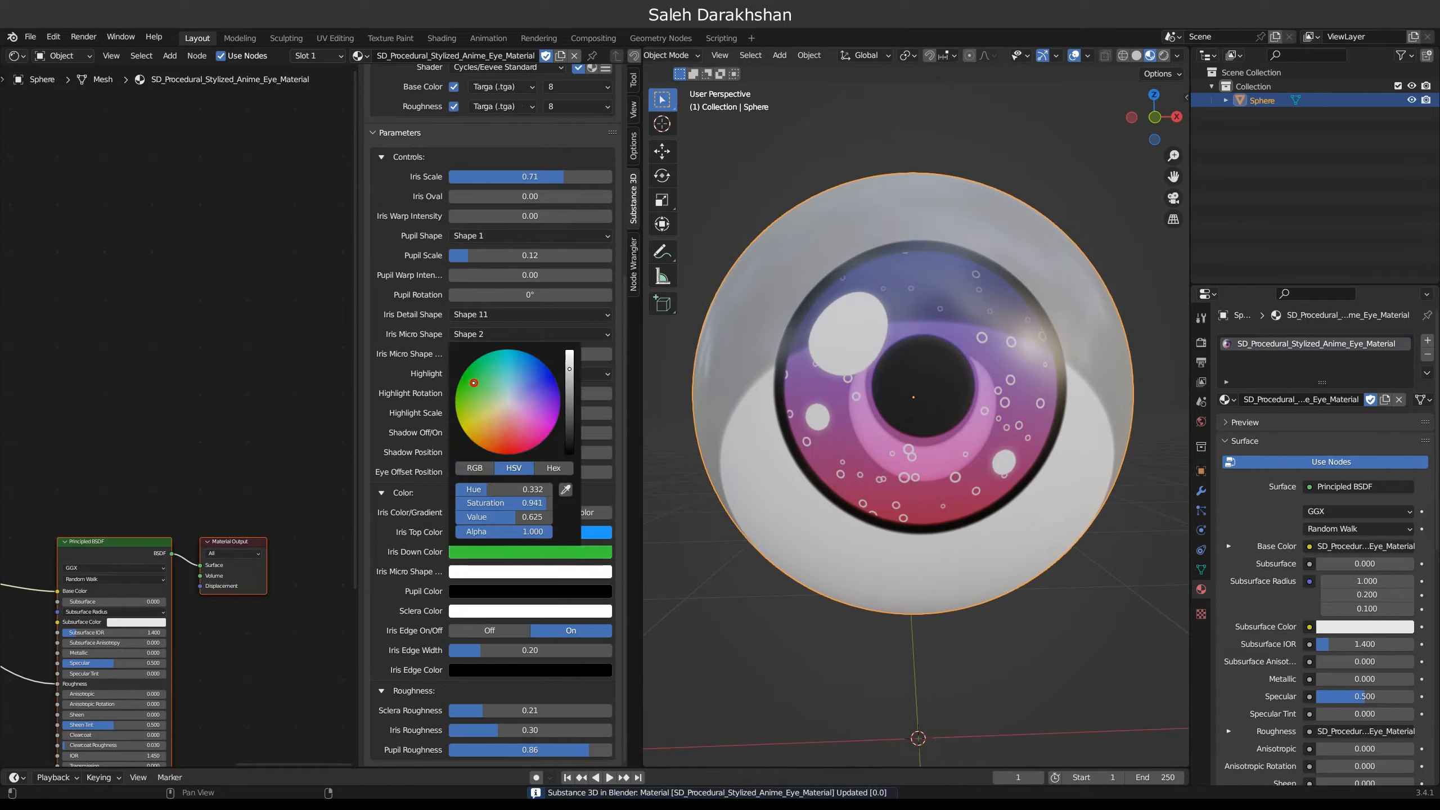
pyautogui.moveTo(475, 389); pyautogui.dragTo(497, 393)
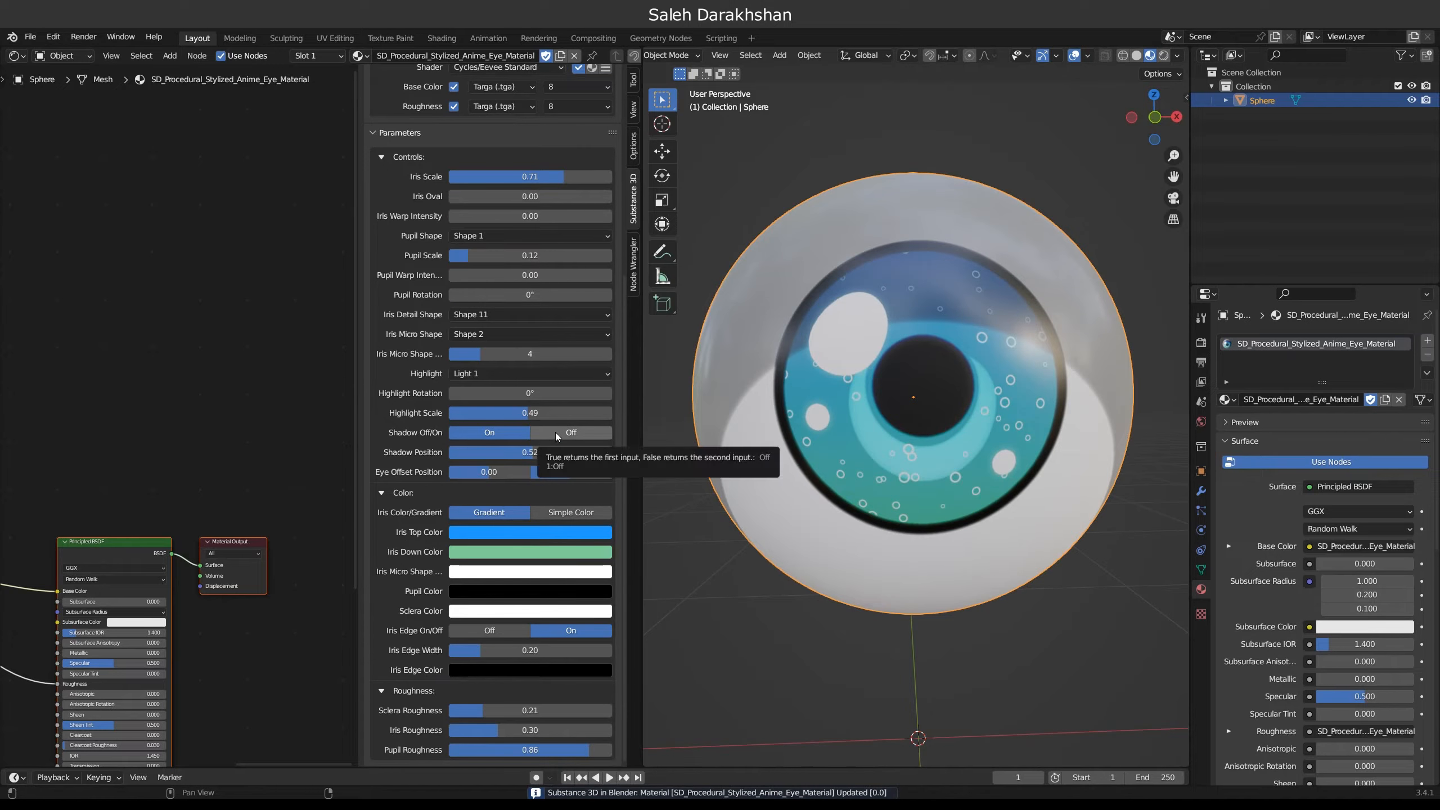
# Step: Turn off the eye shadow and set the Iris Detail Shape to Shape 4
pyautogui.click(555, 432)
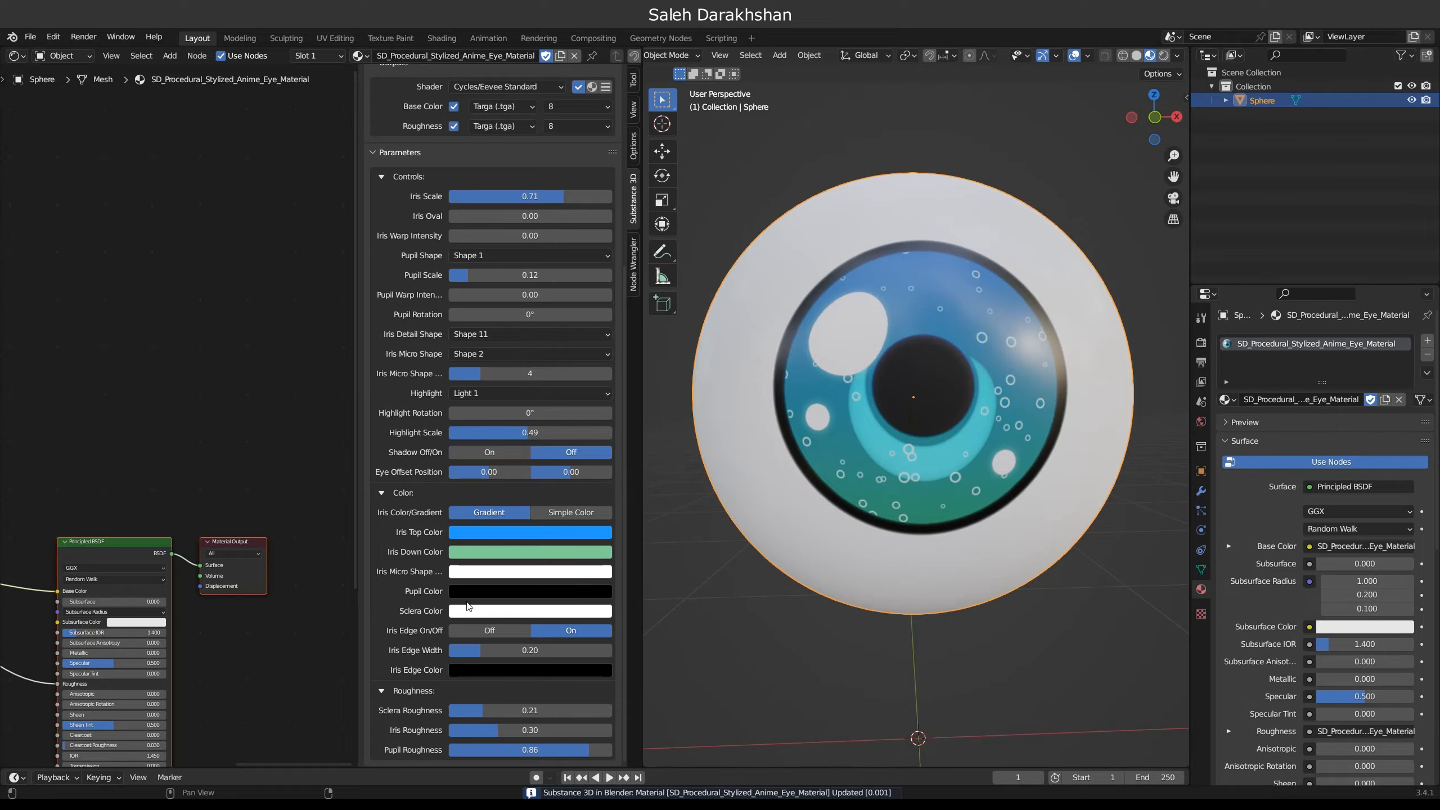
pyautogui.click(488, 334)
pyautogui.click(482, 415)
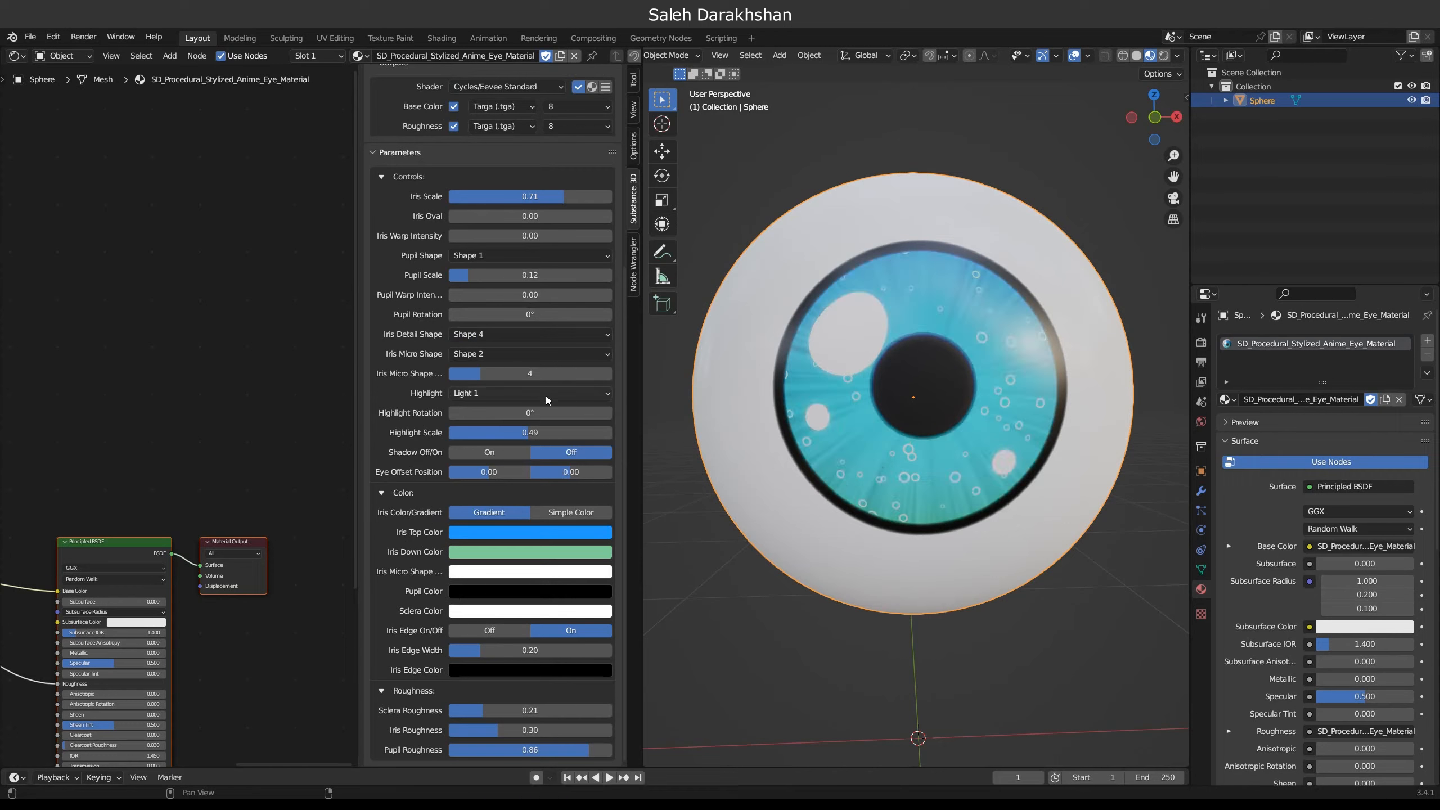
# Step: Try other iris detail shapes, settle on Shape 9, and reduce the Iris Scale to 0.44
pyautogui.click(491, 333)
pyautogui.click(482, 441)
pyautogui.click(482, 335)
pyautogui.click(483, 471)
pyautogui.click(484, 334)
pyautogui.click(483, 487)
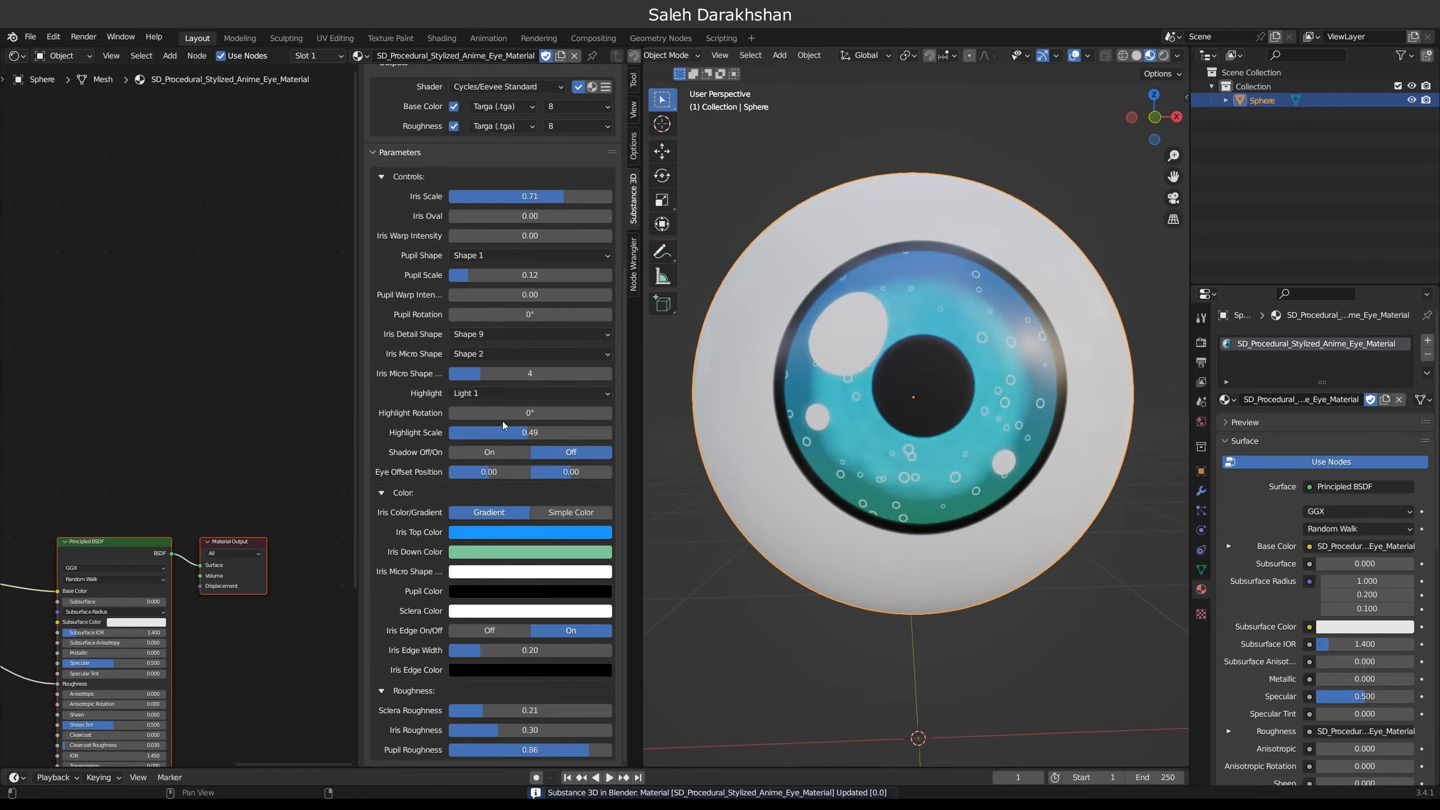
pyautogui.moveTo(545, 195); pyautogui.dragTo(500, 196)
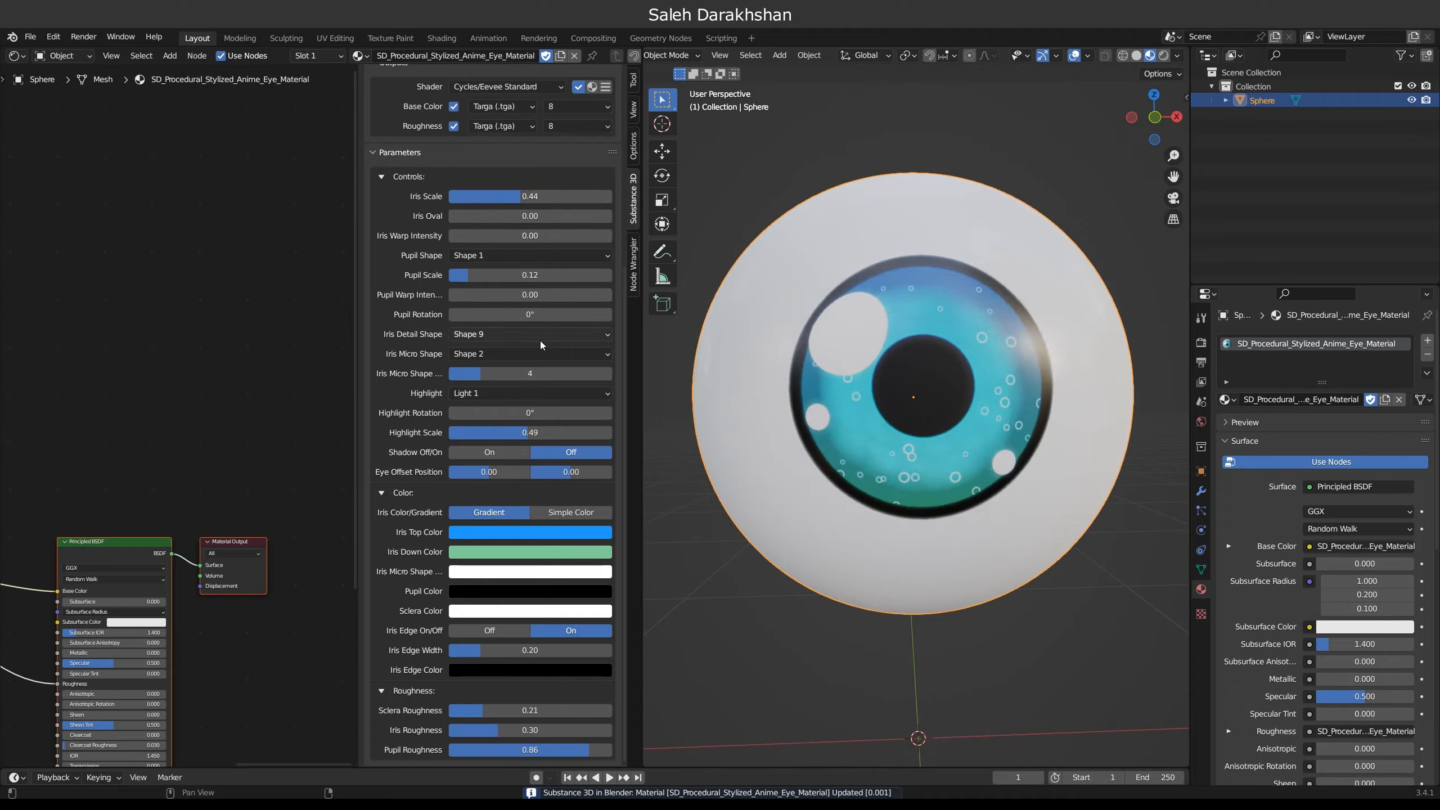
# Step: Set the Iris Micro Shape to Shape 3
pyautogui.click(477, 392)
pyautogui.click(488, 400)
pyautogui.click(486, 353)
pyautogui.click(479, 416)
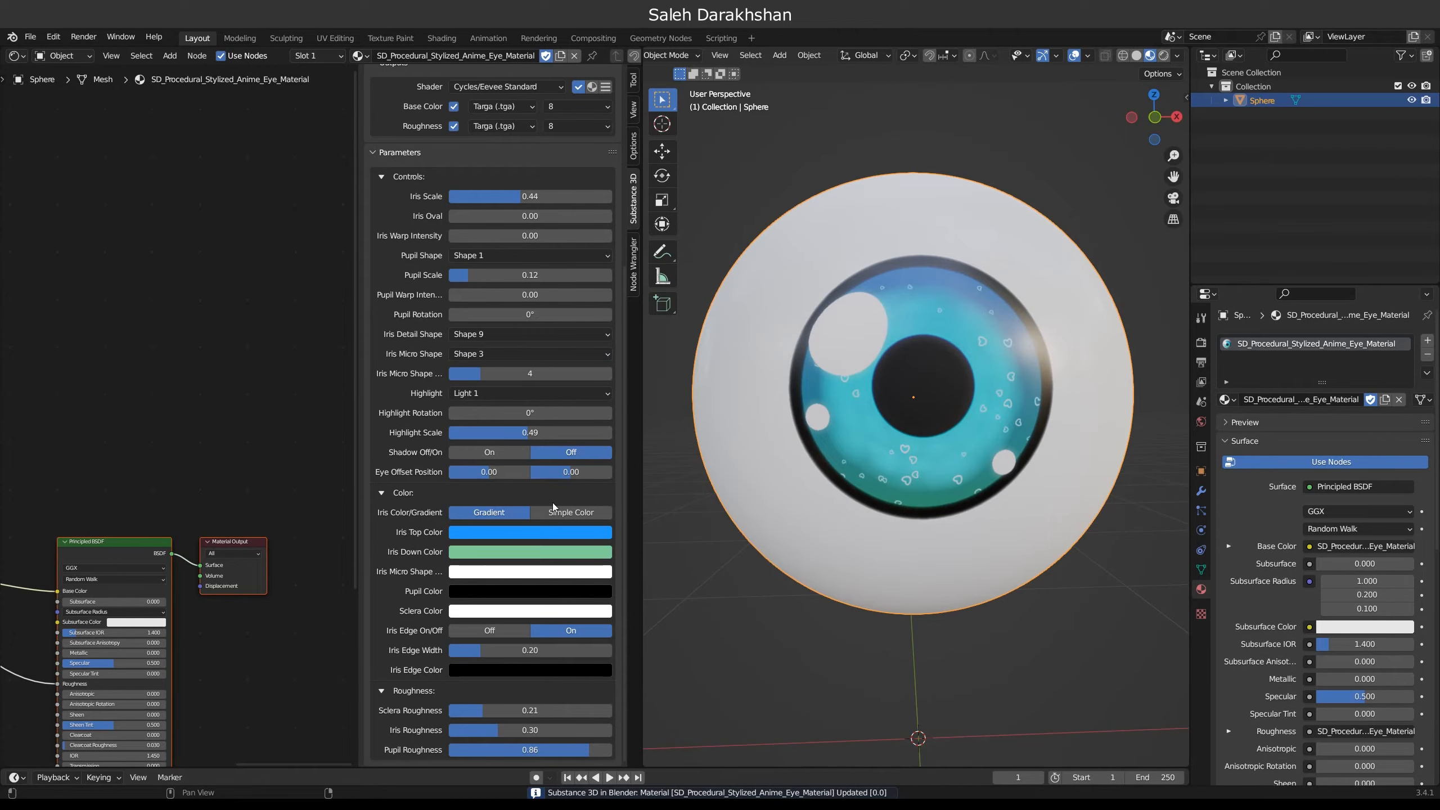
# Step: Change the iris micro shape color from white to bright blue
pyautogui.click(499, 571)
pyautogui.click(505, 465)
pyautogui.click(472, 447)
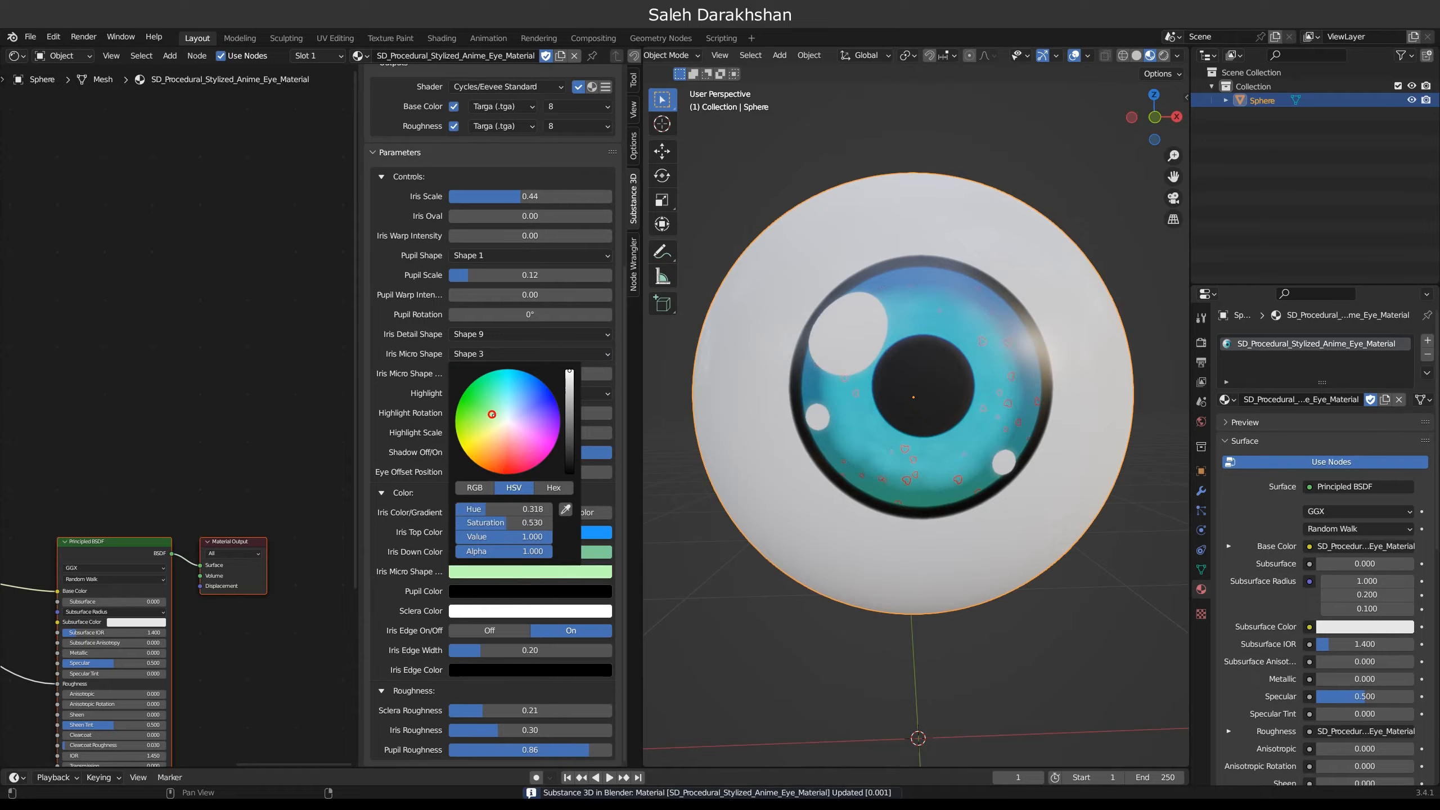
pyautogui.moveTo(473, 449); pyautogui.dragTo(530, 389)
# Step: Set the Pupil Color to a dark blue with hue 0.649 and saturation 0.703
pyautogui.click(487, 596)
pyautogui.click(505, 596)
pyautogui.click(570, 439)
pyautogui.moveTo(569, 440); pyautogui.dragTo(569, 390)
pyautogui.moveTo(519, 422)
pyautogui.mouseDown()
pyautogui.moveTo(547, 424)
pyautogui.moveTo(391, 401)
pyautogui.mouseUp()
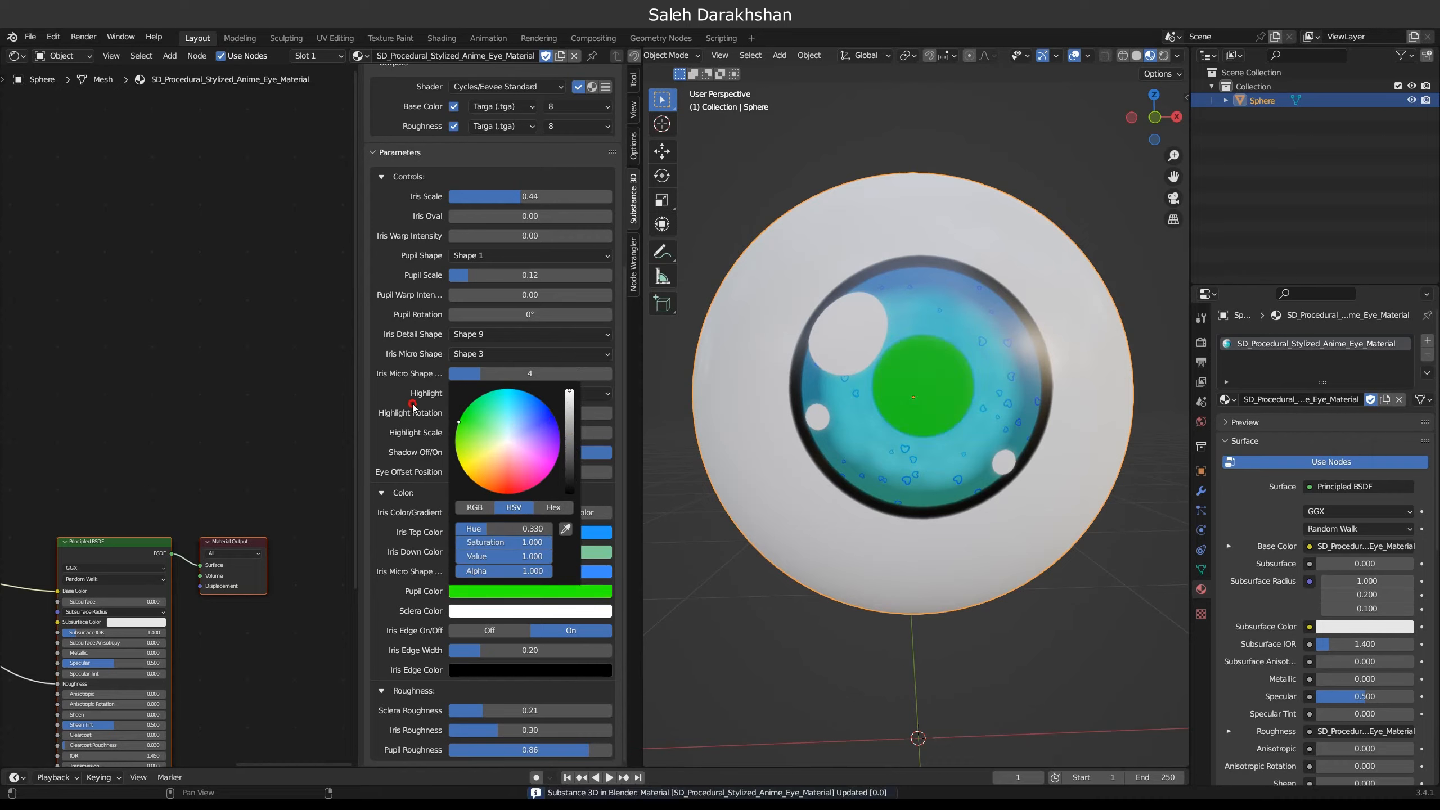
pyautogui.moveTo(508, 443)
pyautogui.mouseDown()
pyautogui.moveTo(536, 422)
pyautogui.moveTo(522, 446)
pyautogui.moveTo(521, 430)
pyautogui.moveTo(559, 459)
pyautogui.mouseUp()
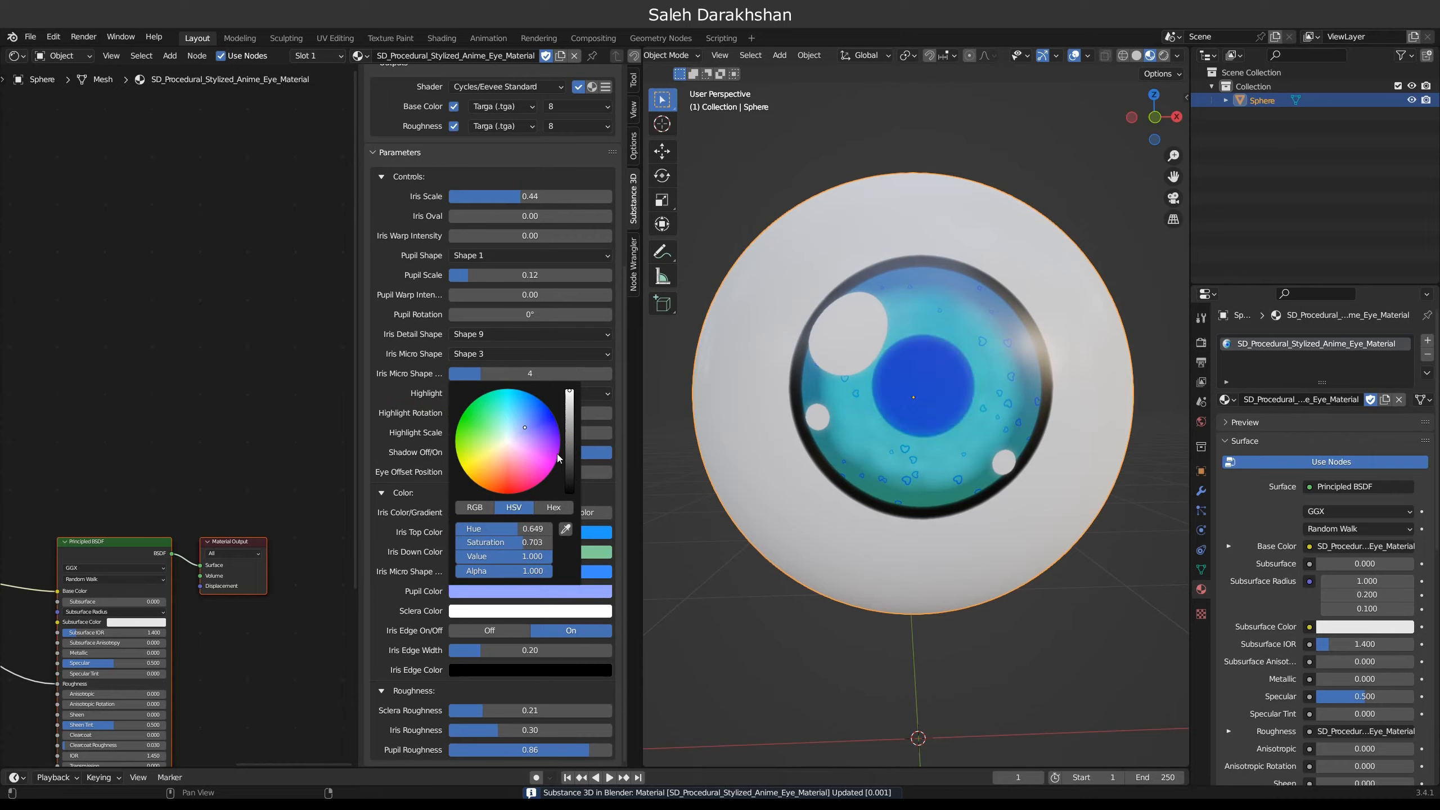
pyautogui.click(569, 448)
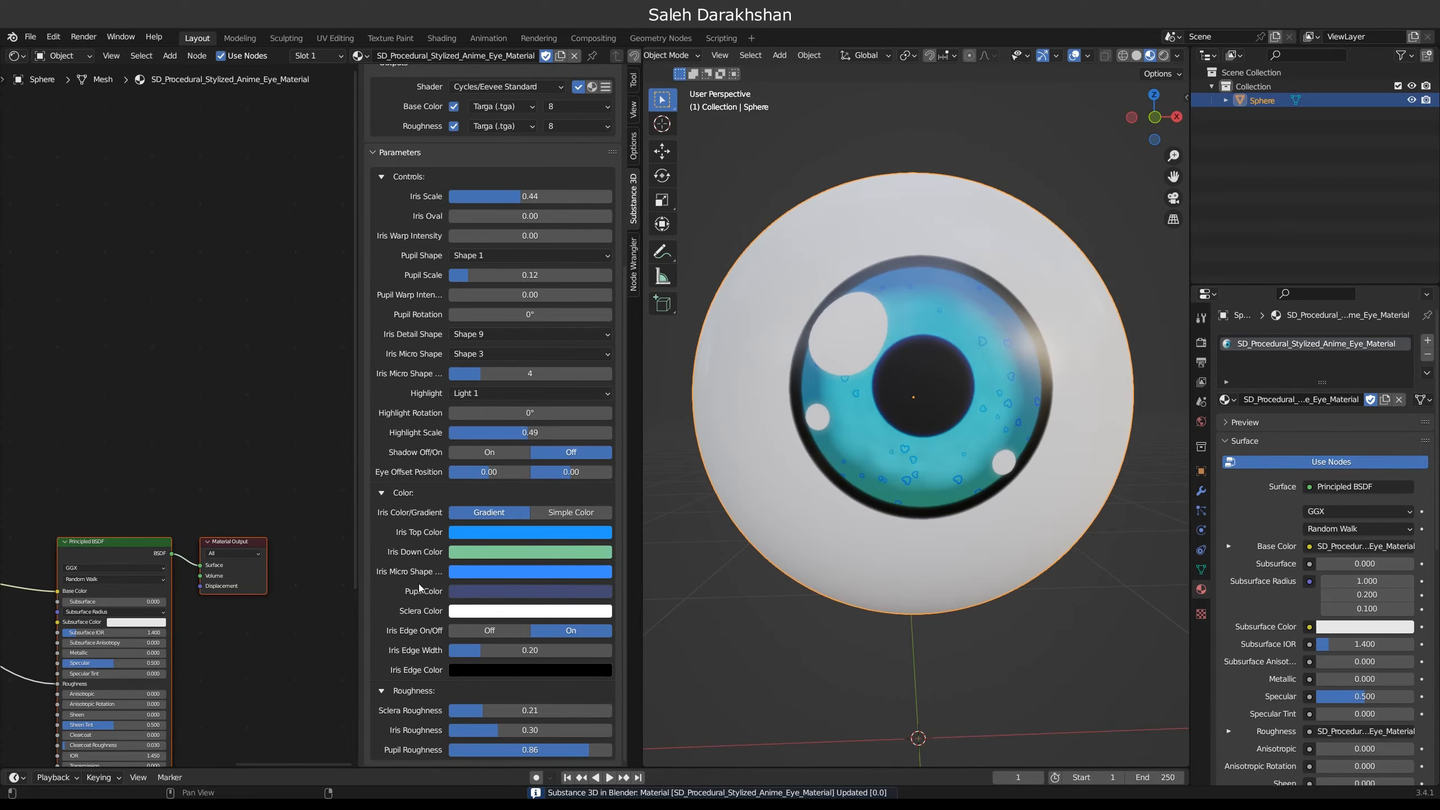
# Step: Try the eye with the Pupil Shape off, and set the Pupil Shape to Shape 2
pyautogui.click(470, 254)
pyautogui.click(527, 379)
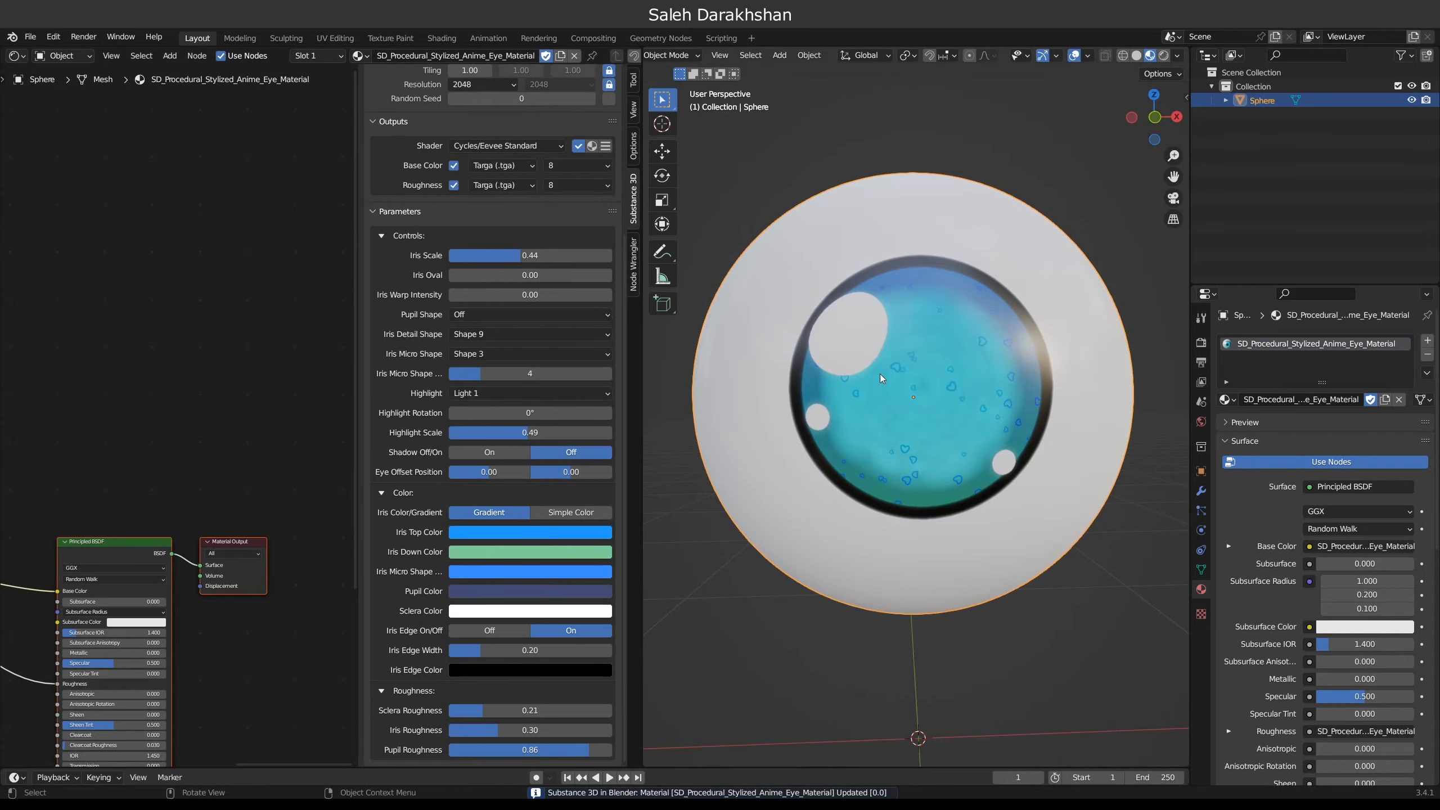
pyautogui.click(524, 315)
pyautogui.click(479, 350)
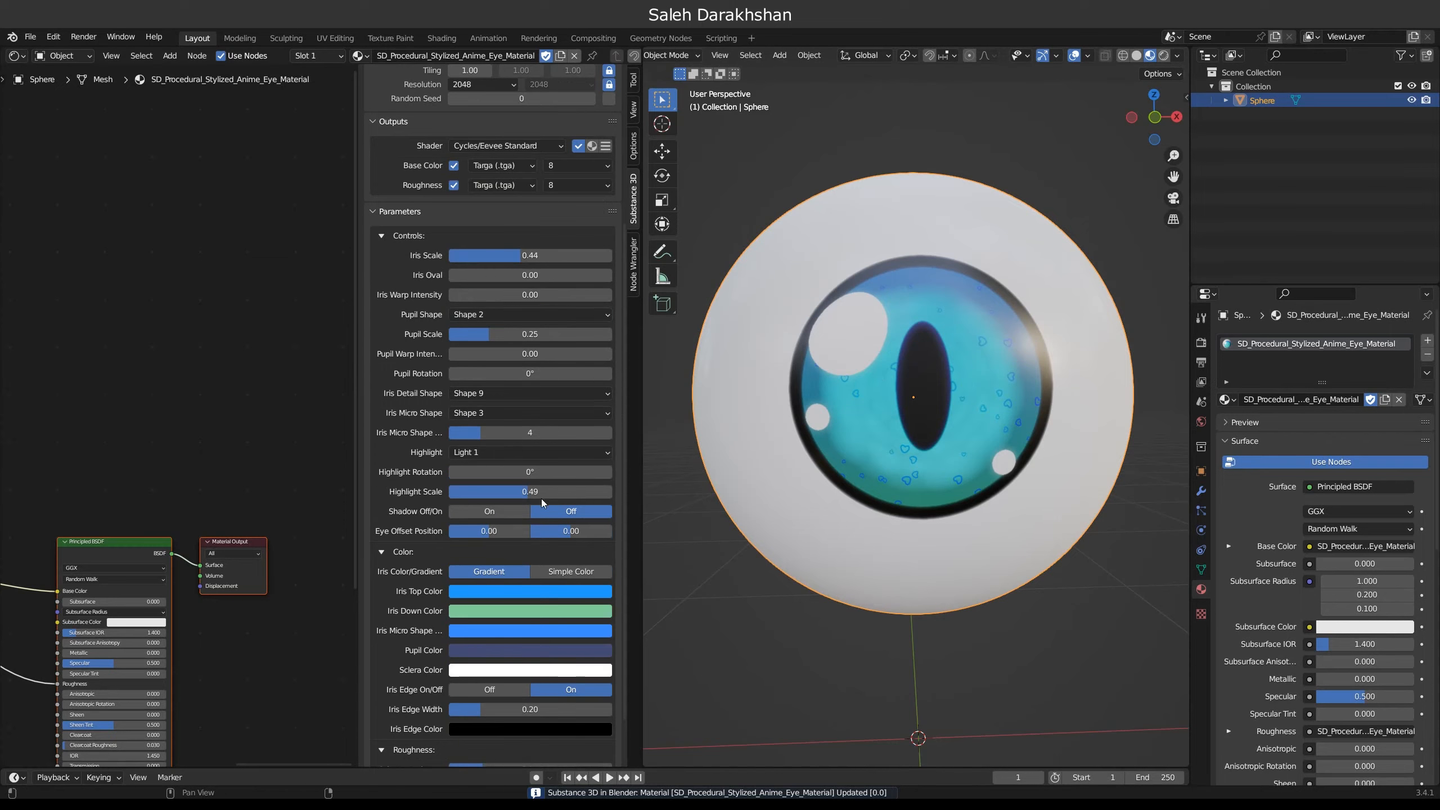
# Step: Set the Pupil Rotation to 90°
pyautogui.moveTo(451, 374); pyautogui.dragTo(503, 373)
pyautogui.click(500, 372)
pyautogui.write('90')
pyautogui.press('Return')
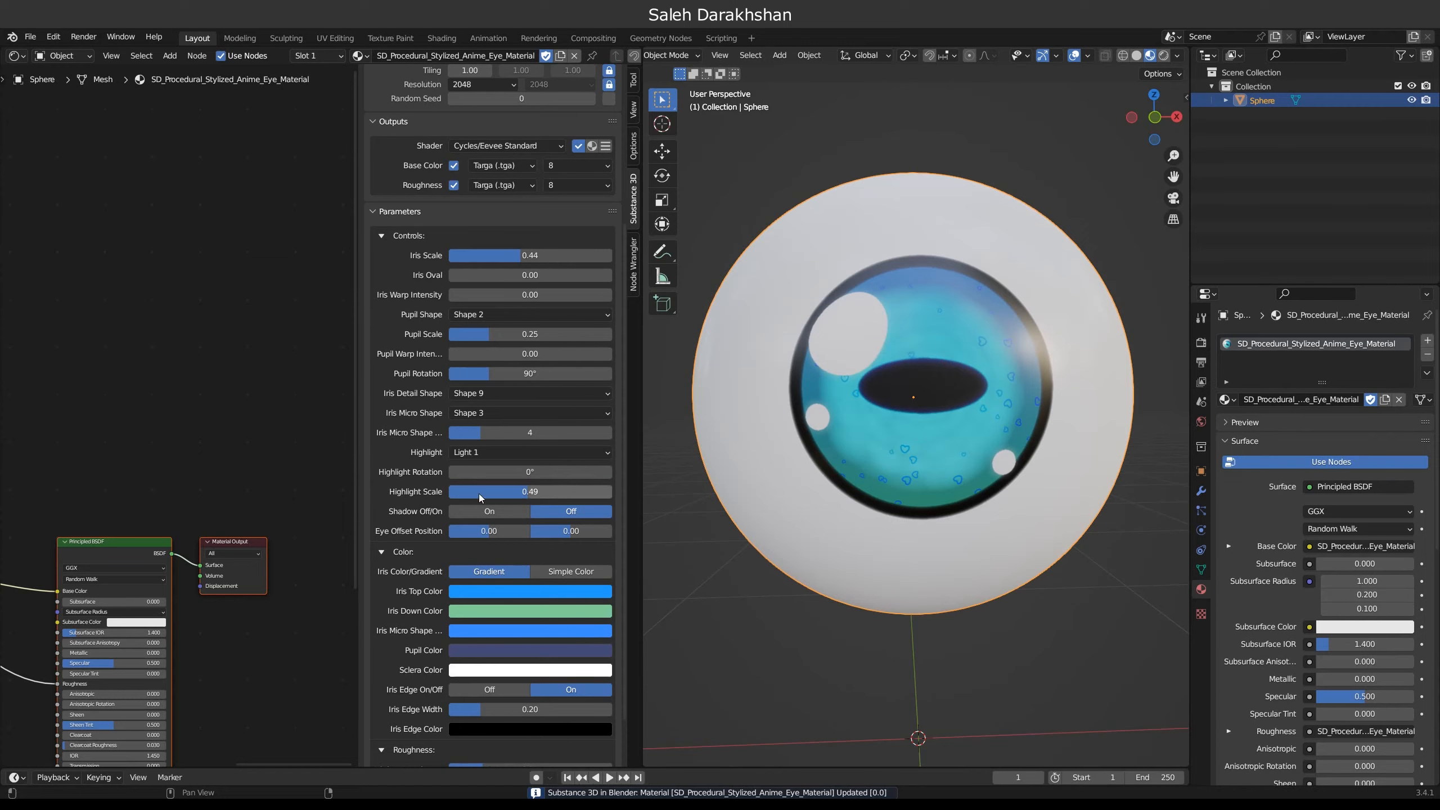
# Step: Reset the Pupil Rotation to 0° and enlarge the pupil to a Pupil Scale of 0.45
pyautogui.click(512, 373)
pyautogui.write('0')
pyautogui.press('Return')
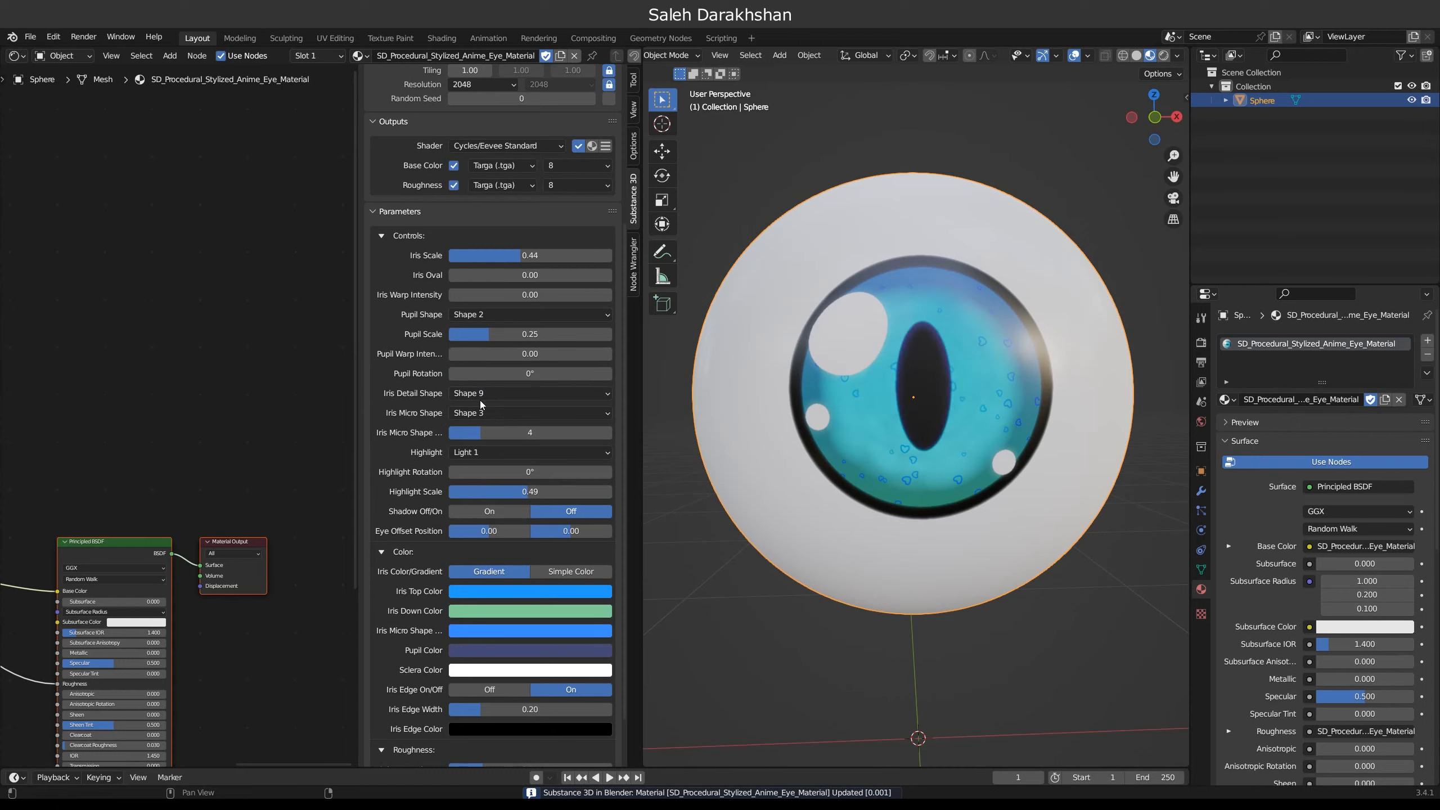
pyautogui.moveTo(487, 335); pyautogui.dragTo(530, 336)
pyautogui.scroll(-3, 421, 458)
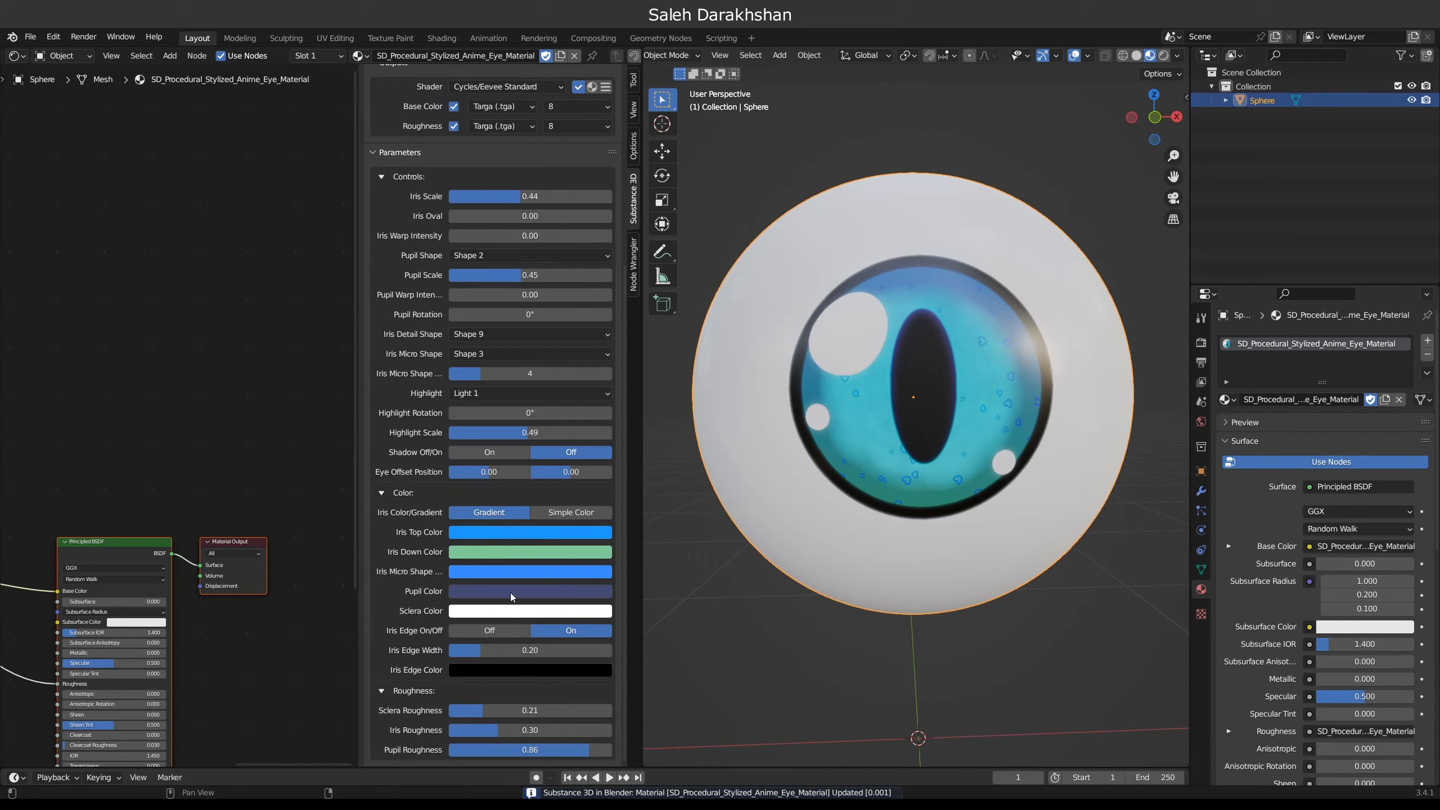
# Step: Try a different Sclera Color and restore it to white
pyautogui.click(502, 612)
pyautogui.moveTo(499, 465)
pyautogui.mouseDown()
pyautogui.moveTo(483, 447)
pyautogui.moveTo(540, 440)
pyautogui.moveTo(532, 482)
pyautogui.moveTo(507, 460)
pyautogui.mouseUp()
pyautogui.doubleClick(527, 548)
pyautogui.write('0.514961')
pyautogui.press('Return')
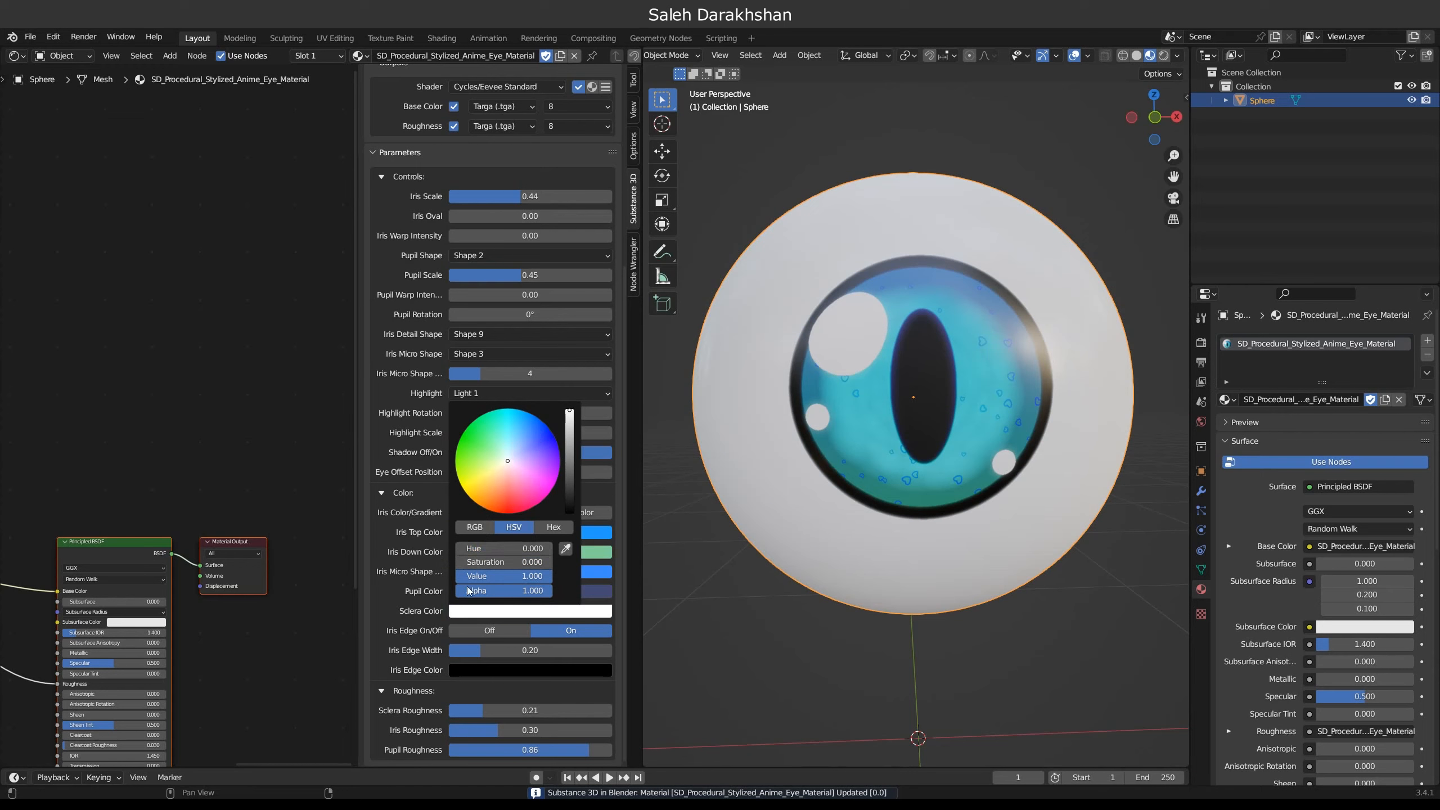
# Step: Toggle the iris edge off and on again, and adjust its Iris Edge Width
pyautogui.click(490, 632)
pyautogui.click(601, 632)
pyautogui.moveTo(485, 651); pyautogui.dragTo(410, 649)
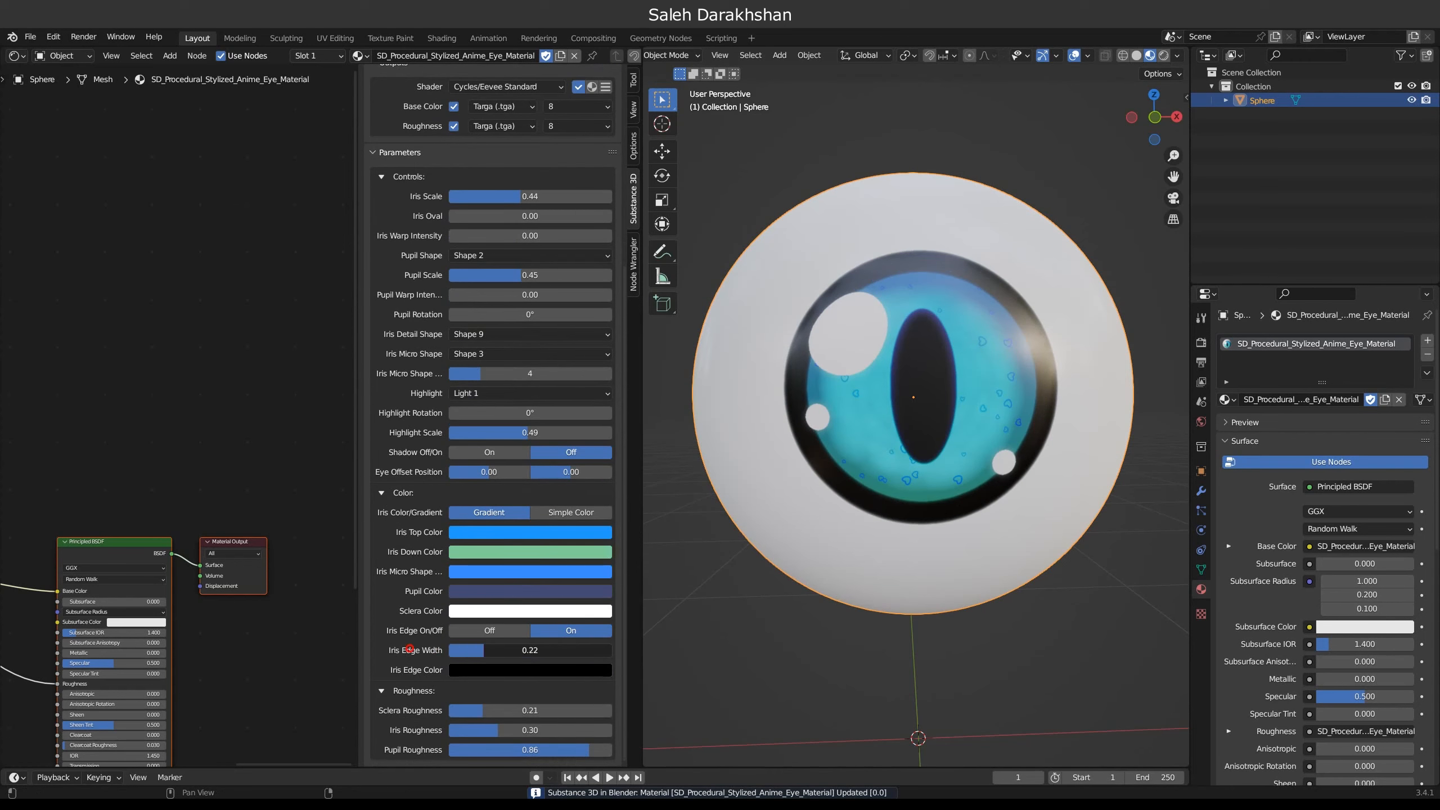
# Step: Try a light blue Iris Edge Color and settle on red with hue 0.995, saturation 0.922 and value 0.952
pyautogui.click(542, 670)
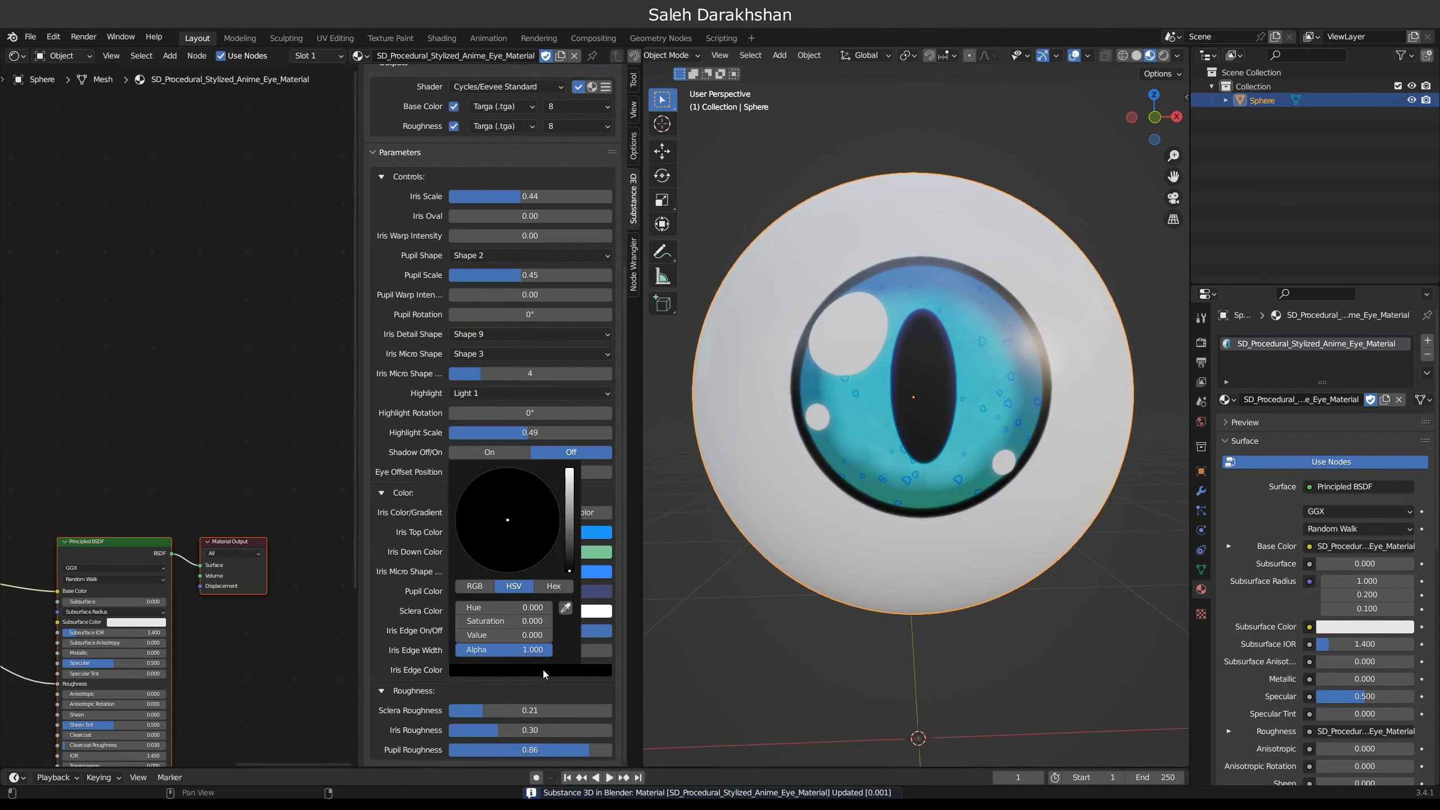
pyautogui.moveTo(570, 544); pyautogui.dragTo(570, 469)
pyautogui.moveTo(533, 496); pyautogui.dragTo(528, 500)
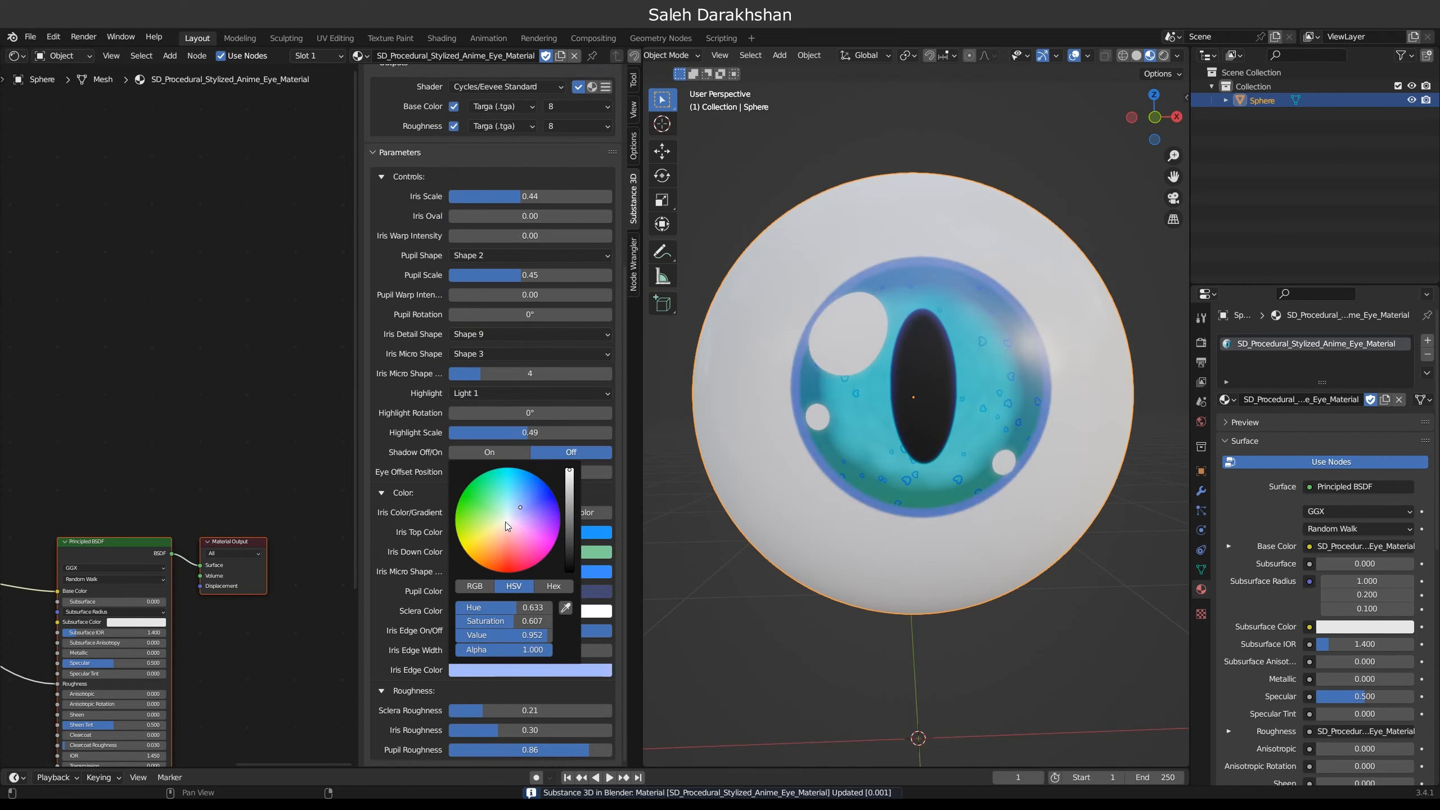
pyautogui.click(473, 492)
pyautogui.click(510, 556)
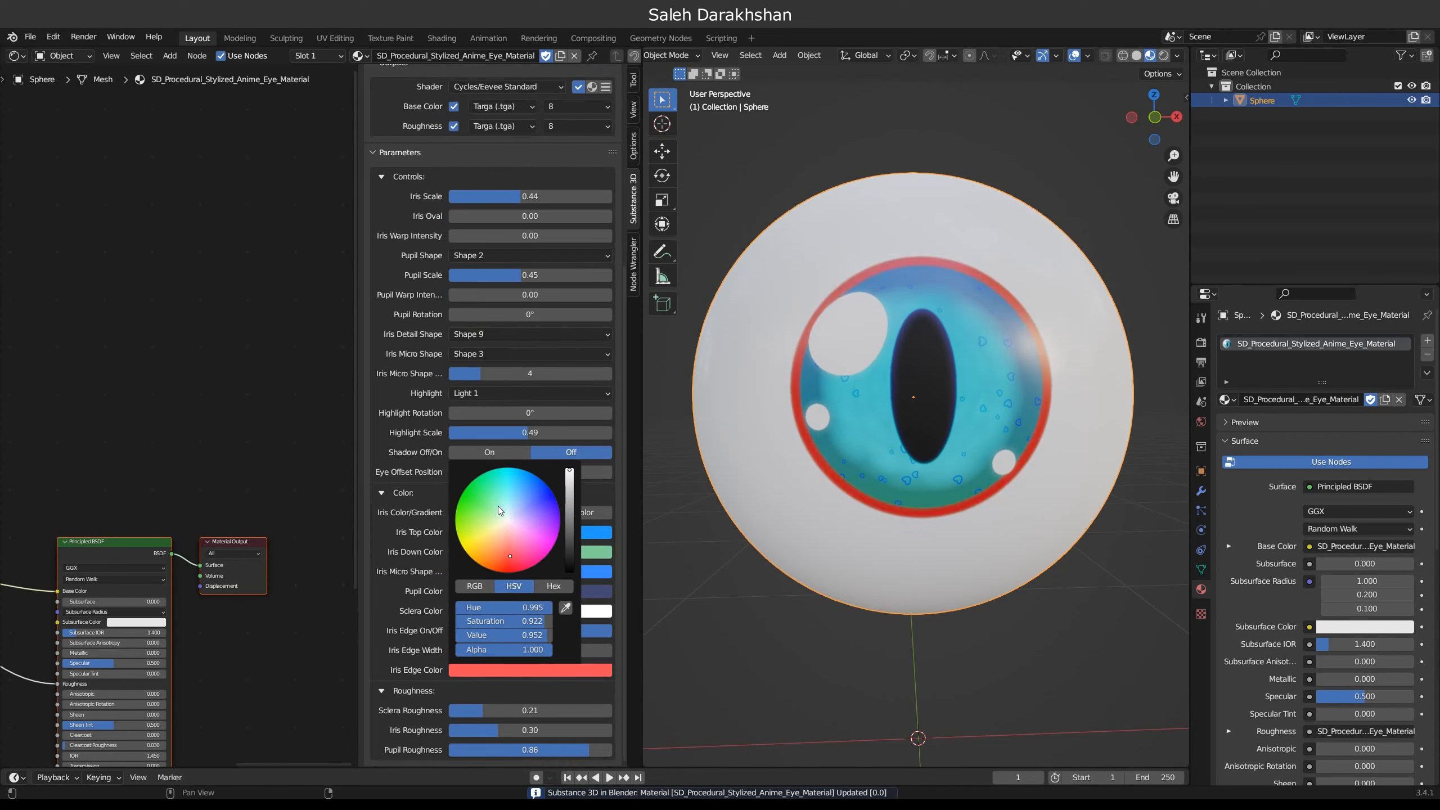
# Step: Turn off the iris edge, and set the Sclera Roughness to 0.35 and Iris Roughness to 0.33
pyautogui.click(489, 630)
pyautogui.moveTo(501, 710)
pyautogui.mouseDown()
pyautogui.moveTo(525, 710)
pyautogui.moveTo(492, 730)
pyautogui.mouseUp()
pyautogui.moveTo(775, 561); pyautogui.dragTo(787, 553, button='middle')
# Step: Try other iris detail shapes and set the Iris Detail Shape to Shape 17
pyautogui.click(497, 432)
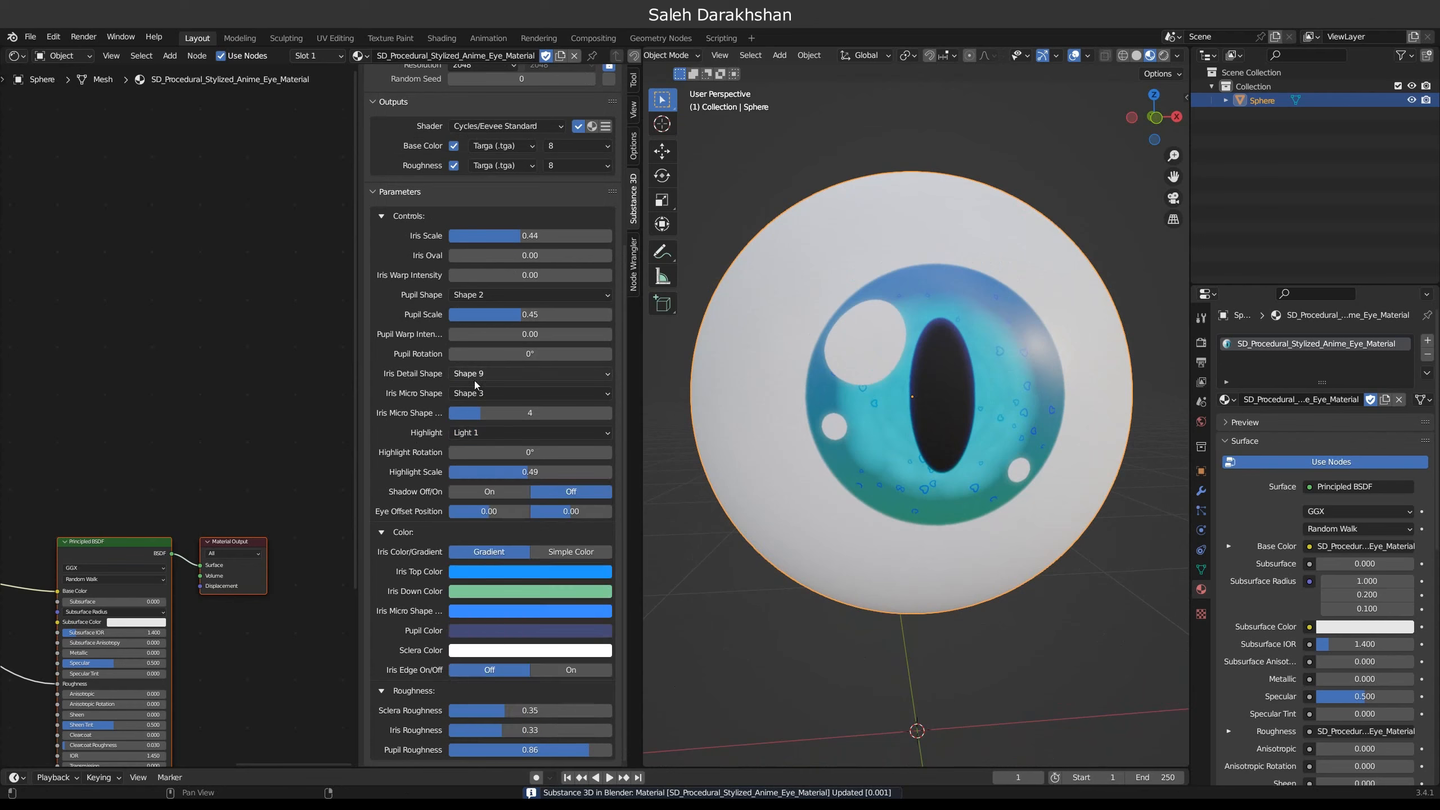
pyautogui.click(495, 395)
pyautogui.click(484, 374)
pyautogui.click(561, 466)
pyautogui.click(527, 375)
pyautogui.click(543, 495)
pyautogui.click(499, 374)
# Step: Set the Shape Rotation of the iris detail to 180°
pyautogui.click(493, 391)
pyautogui.write('11')
pyautogui.write('80')
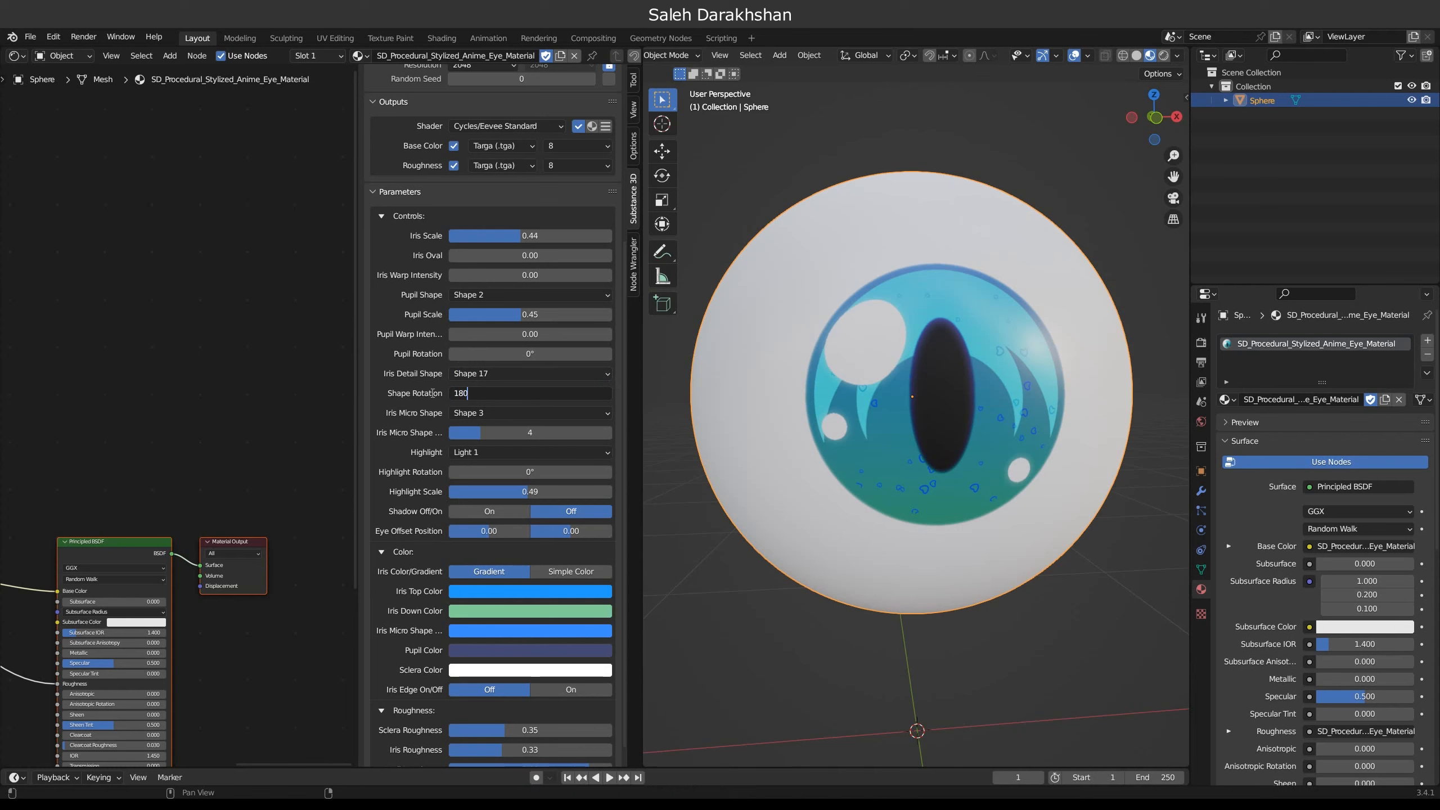
pyautogui.press('Return')
# Step: Switch the iris coloring from Gradient to Simple Color and open the Iris Color for editing
pyautogui.click(542, 573)
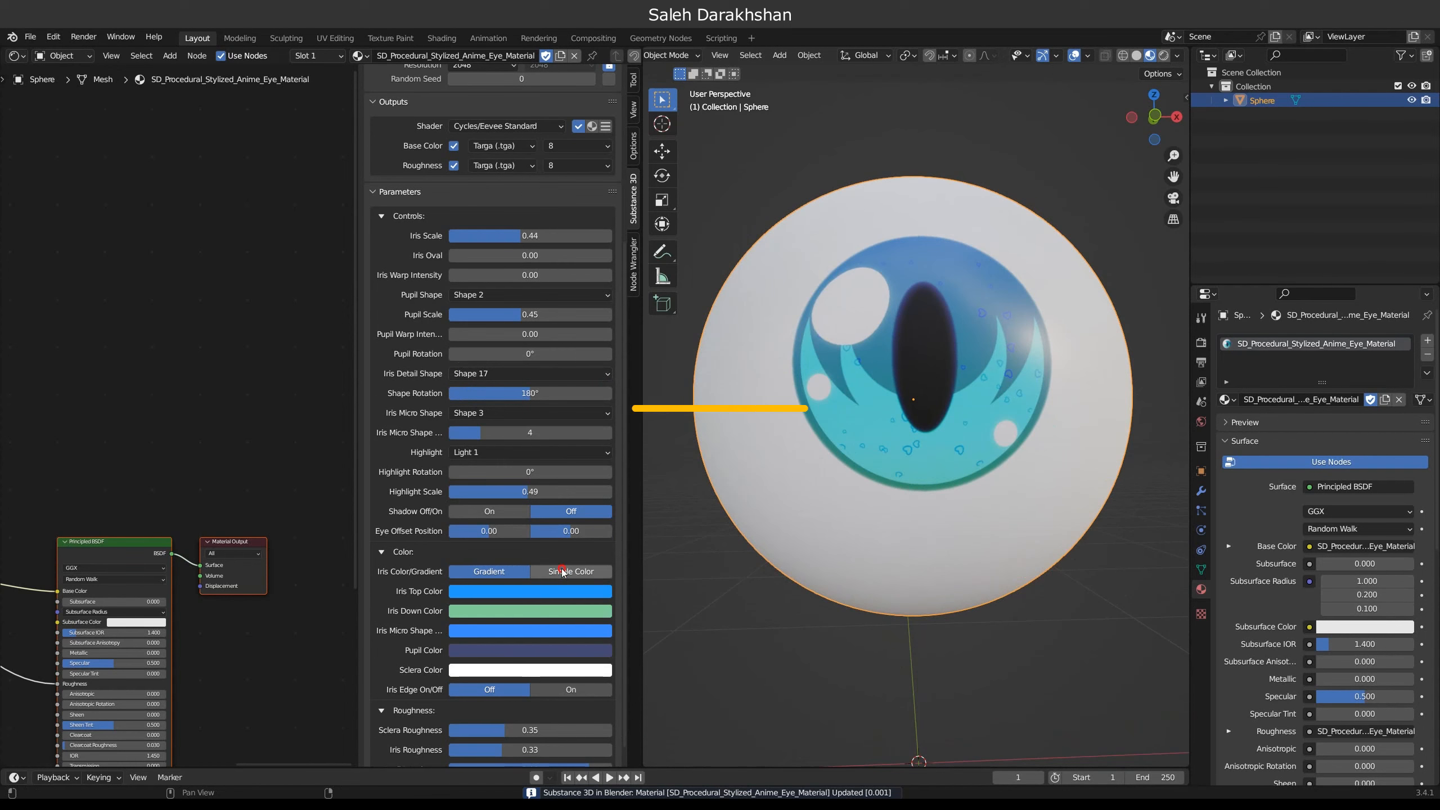
pyautogui.click(477, 591)
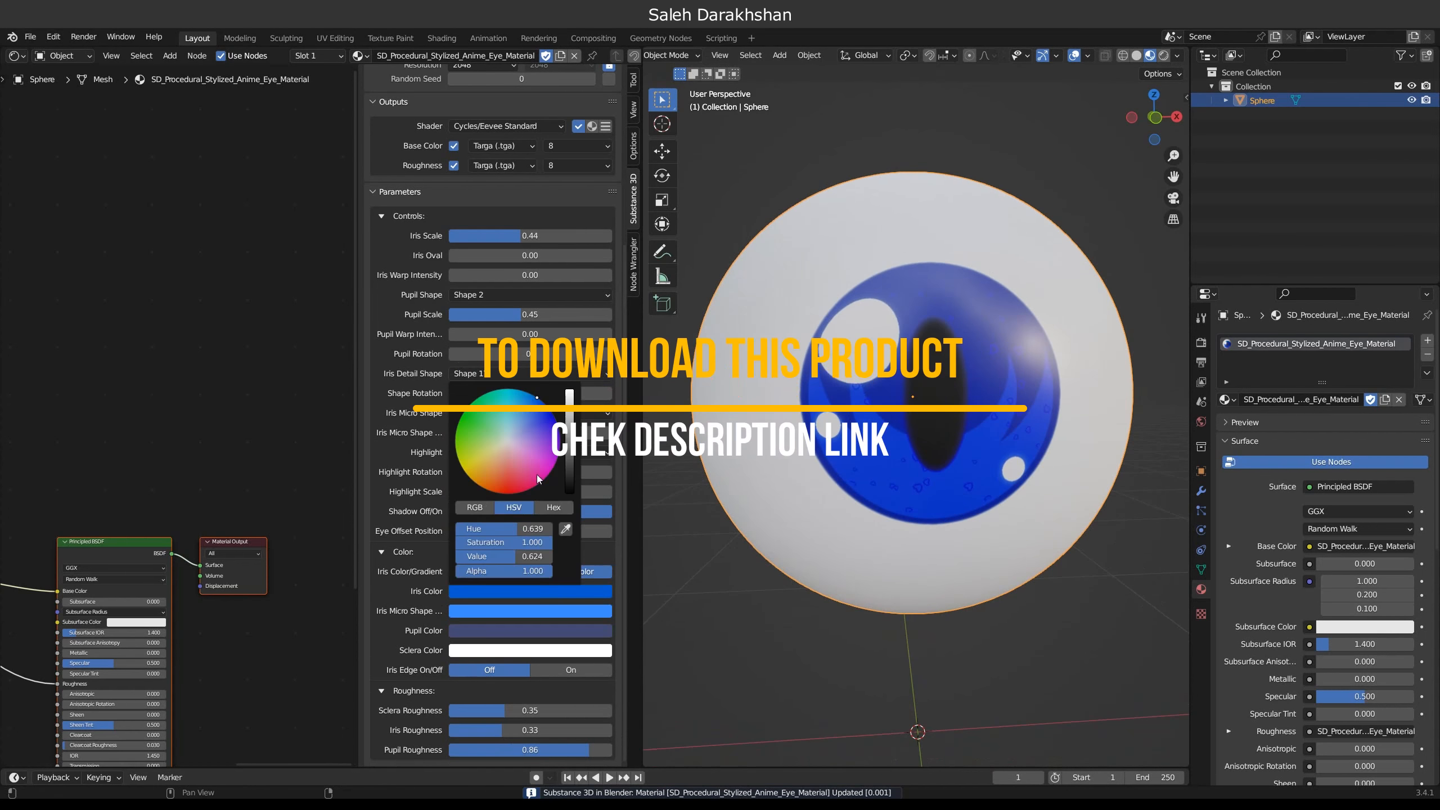